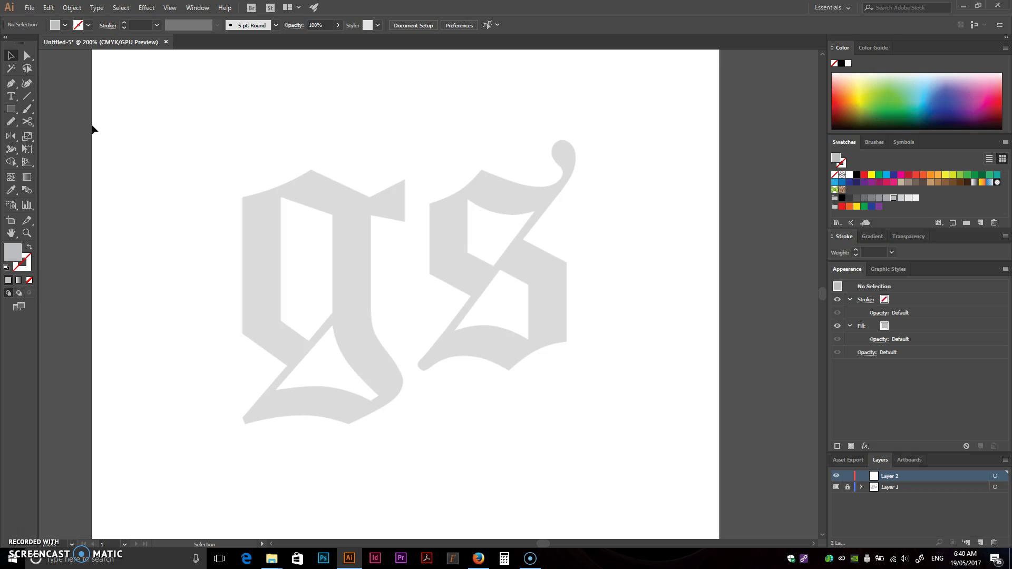
Draw a filled circle above the letter g with the Pen tool, using four smooth anchor points, and adjust its edge point.
{"action": "scroll", "coordinate": [106, 147], "scroll_direction": "up", "scroll_amount": 3}
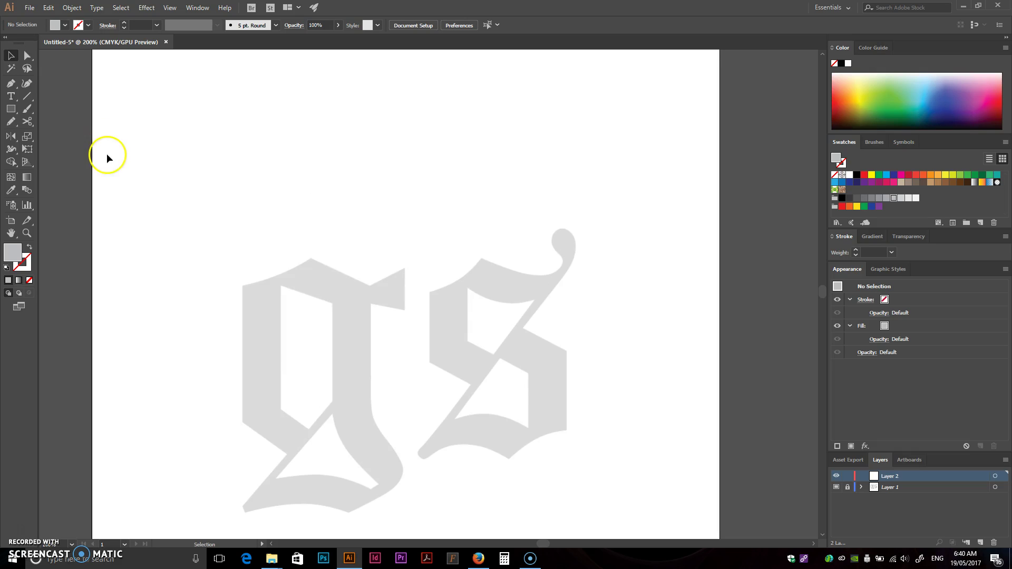
{"action": "left_click", "coordinate": [10, 108]}
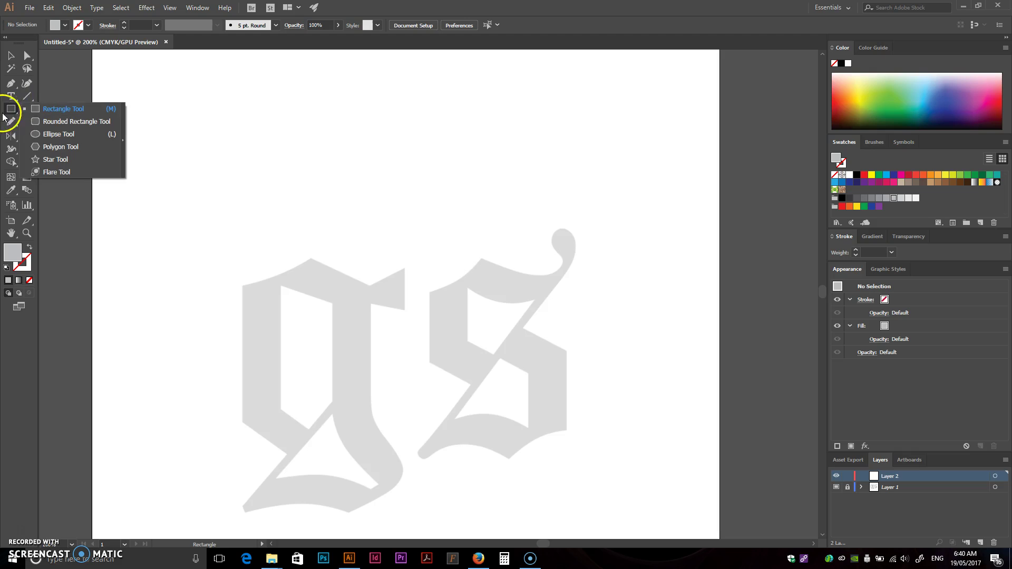
{"action": "left_click", "coordinate": [10, 84]}
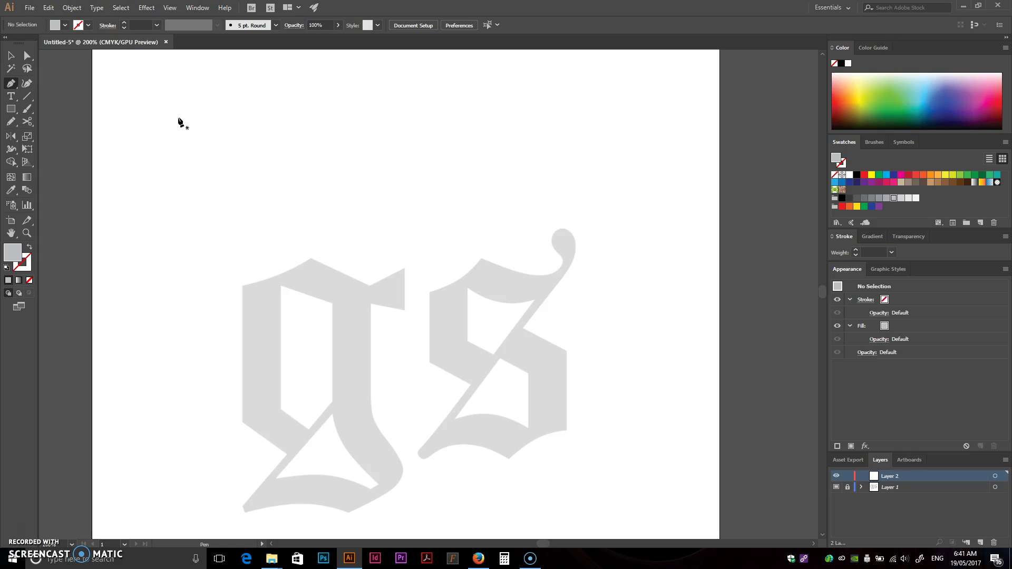
{"action": "left_click", "coordinate": [194, 156]}
{"action": "left_click", "coordinate": [232, 94]}
{"action": "left_click_drag", "start_coordinate": [232, 95], "coordinate": [262, 93]}
{"action": "left_click_drag", "start_coordinate": [282, 144], "coordinate": [210, 190]}
{"action": "left_click_drag", "start_coordinate": [190, 140], "coordinate": [262, 94]}
{"action": "key", "text": "a"}
{"action": "left_click", "coordinate": [174, 126]}
{"action": "left_click_drag", "start_coordinate": [190, 143], "coordinate": [185, 138]}
{"action": "left_click", "coordinate": [339, 211]}
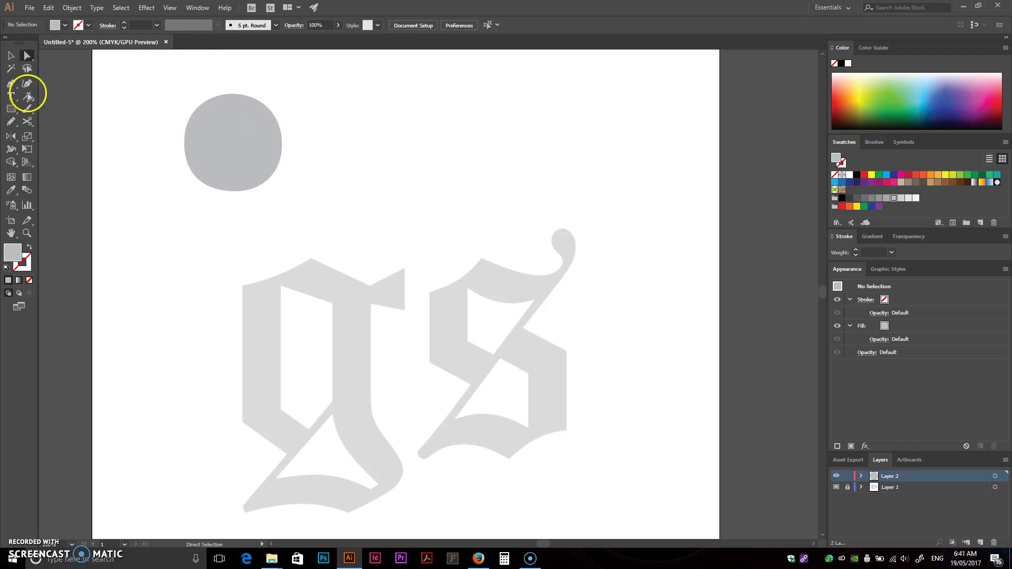
Draw a second, rougher circle beside the first with the Pen tool, using many closely spaced anchor points.
{"action": "left_click", "coordinate": [6, 85]}
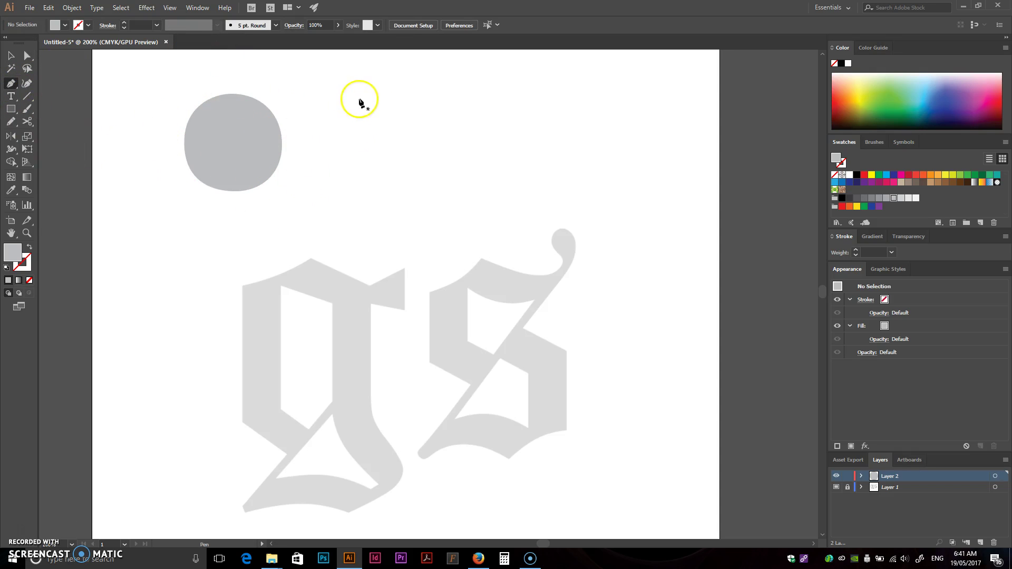
{"action": "left_click", "coordinate": [389, 96]}
{"action": "mouse_move", "coordinate": [412, 100]}
{"action": "left_mouse_down"}
{"action": "mouse_move", "coordinate": [440, 140]}
{"action": "mouse_move", "coordinate": [436, 184]}
{"action": "mouse_move", "coordinate": [413, 198]}
{"action": "mouse_move", "coordinate": [362, 199]}
{"action": "mouse_move", "coordinate": [337, 169]}
{"action": "mouse_move", "coordinate": [334, 108]}
{"action": "mouse_move", "coordinate": [378, 90]}
{"action": "mouse_move", "coordinate": [395, 97]}
{"action": "left_mouse_up"}
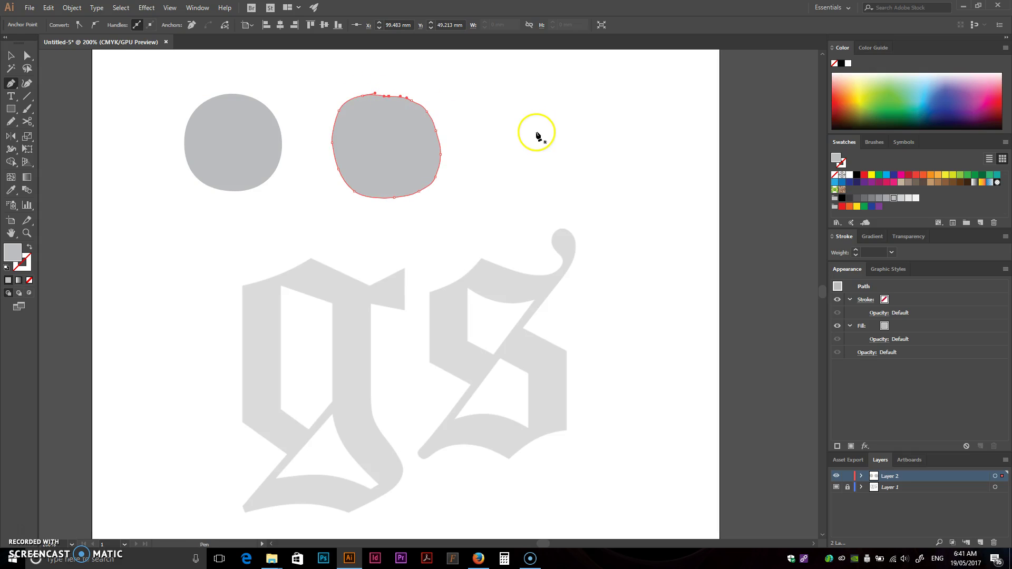
Select both circles with the Direct Selection tool to compare their anchor points and handles.
{"action": "key", "text": "v"}
{"action": "left_click", "coordinate": [211, 79]}
{"action": "key", "text": "a"}
{"action": "left_click_drag", "start_coordinate": [154, 63], "coordinate": [494, 218]}
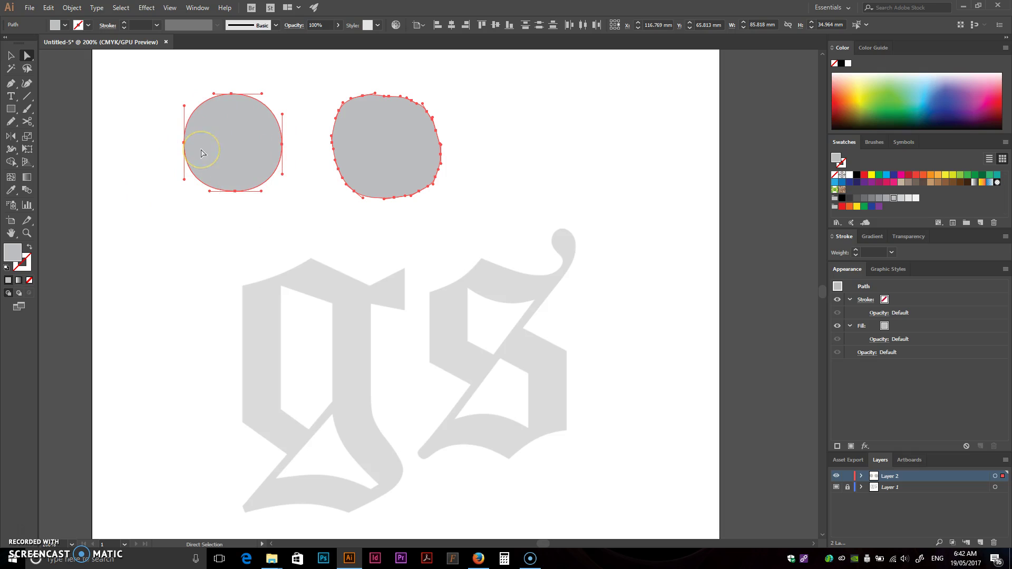
Select both practice circles and delete them.
{"action": "left_click", "coordinate": [10, 55]}
{"action": "left_click_drag", "start_coordinate": [159, 73], "coordinate": [496, 207]}
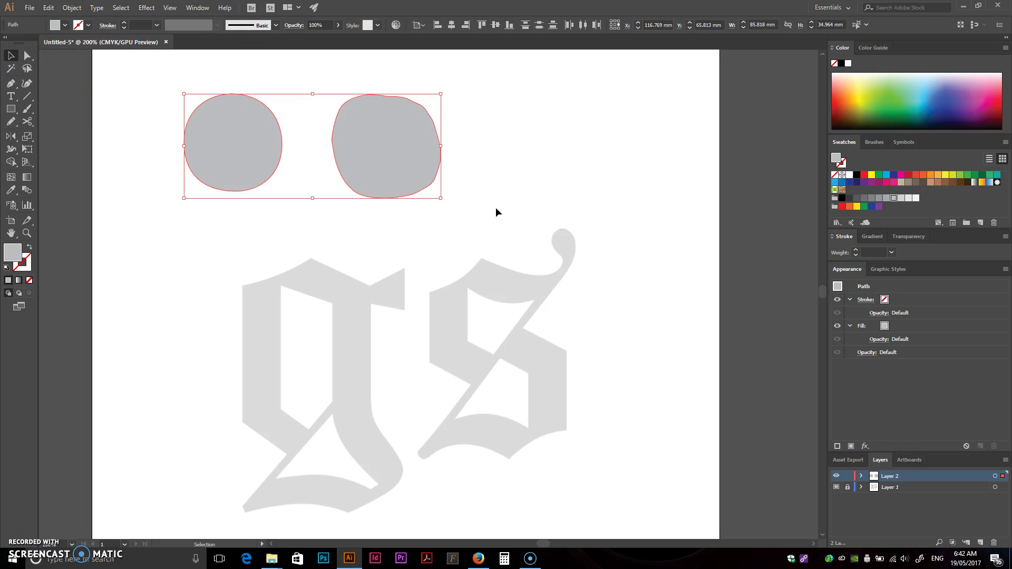
{"action": "key", "text": "Delete"}
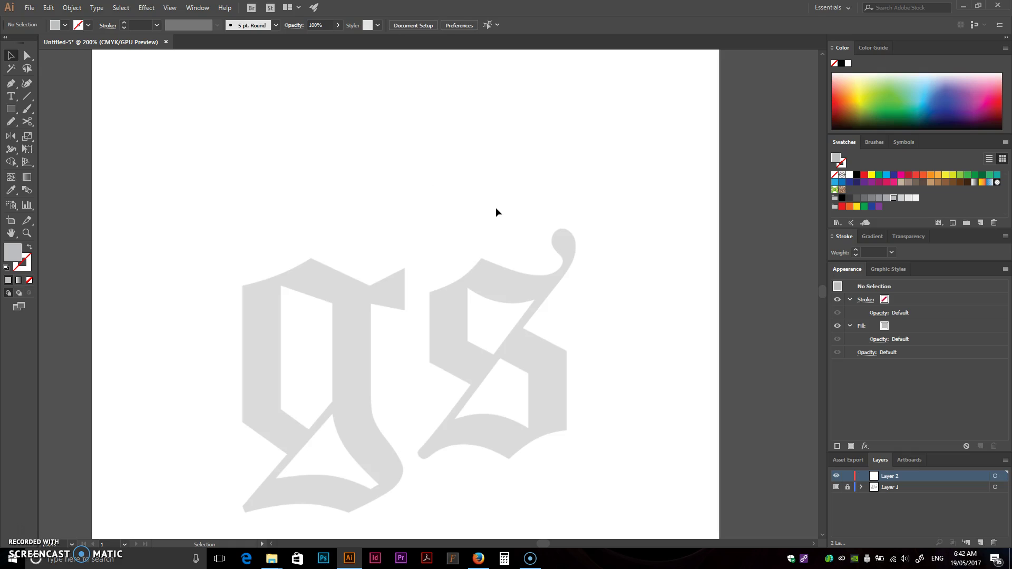
Switch the document to outline view and activate the Pen tool for tracing the letter g.
{"action": "scroll", "coordinate": [497, 214], "scroll_direction": "down", "scroll_amount": 3}
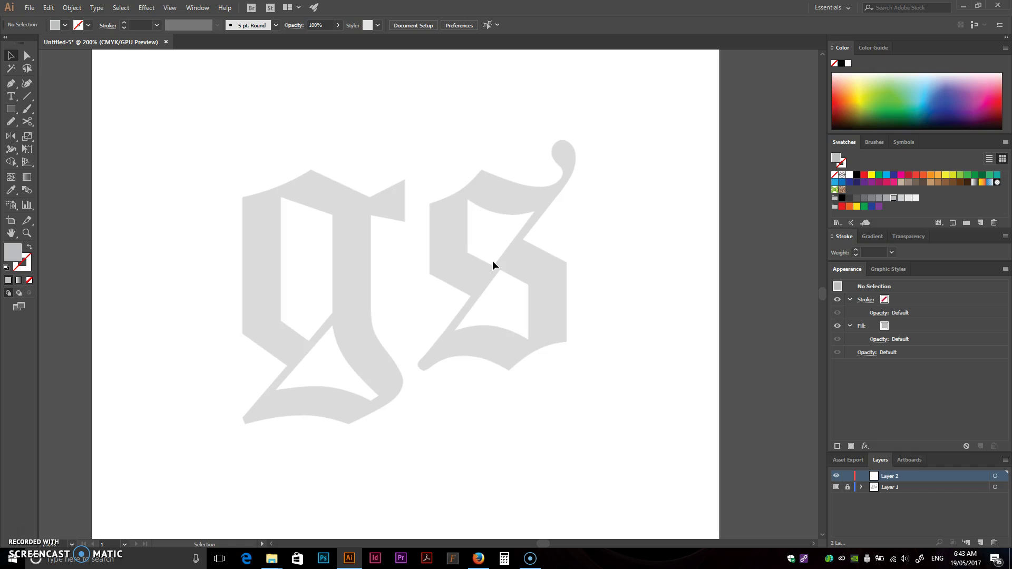
{"action": "left_click", "coordinate": [9, 83]}
{"action": "key", "text": "ctrl+y"}
{"action": "left_click_drag", "start_coordinate": [208, 135], "coordinate": [323, 144]}
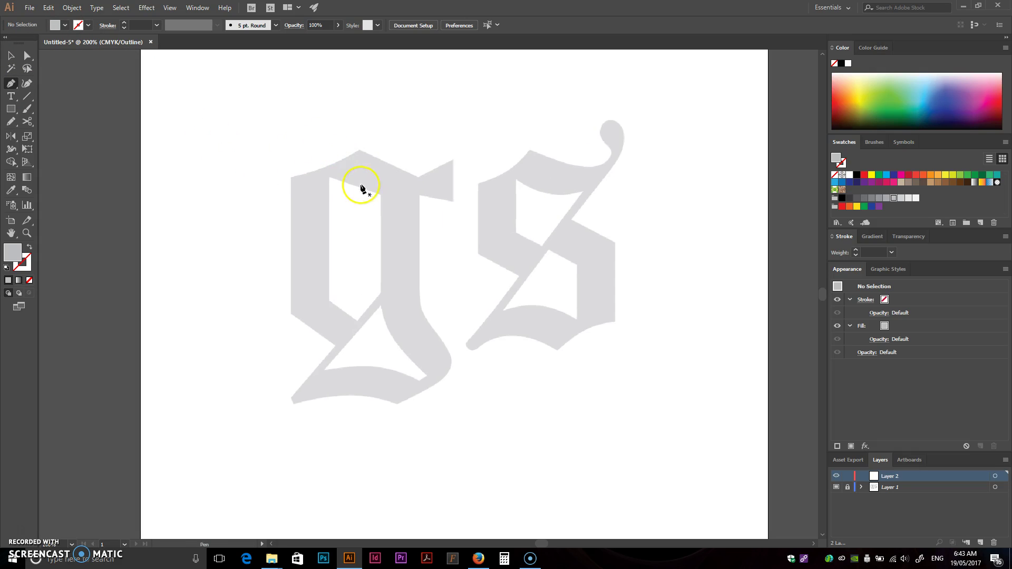
{"action": "scroll", "coordinate": [362, 192], "scroll_direction": "up", "scroll_amount": 4}
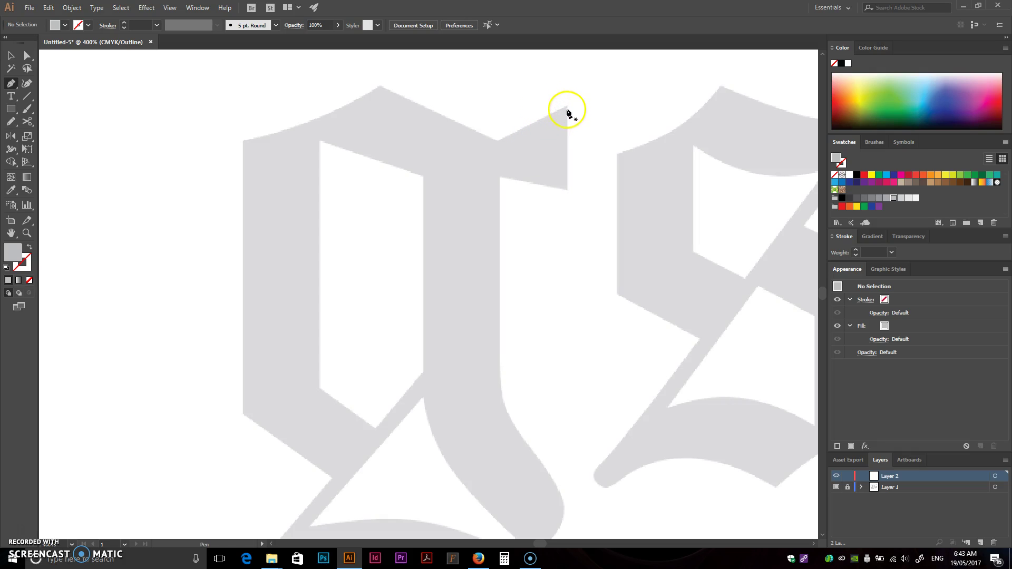
{"action": "left_click_drag", "start_coordinate": [566, 108], "coordinate": [569, 157]}
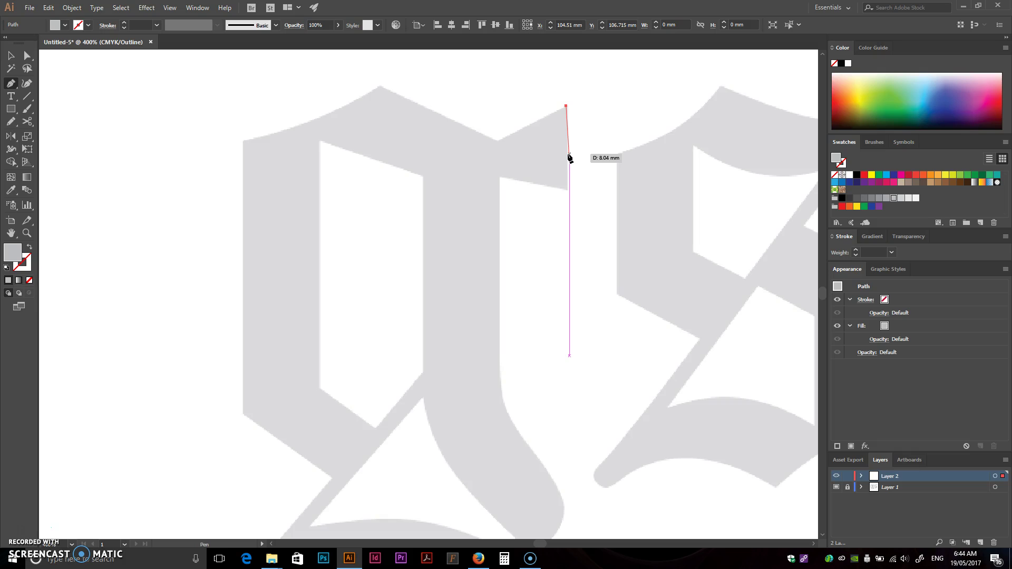
{"action": "left_click_drag", "start_coordinate": [569, 156], "coordinate": [568, 195]}
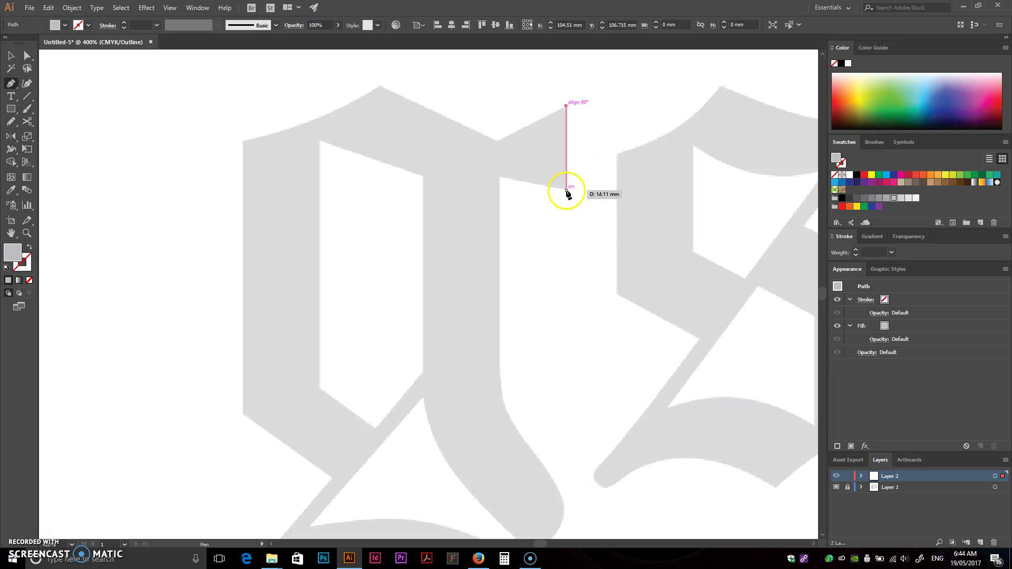
{"action": "left_click", "coordinate": [567, 192]}
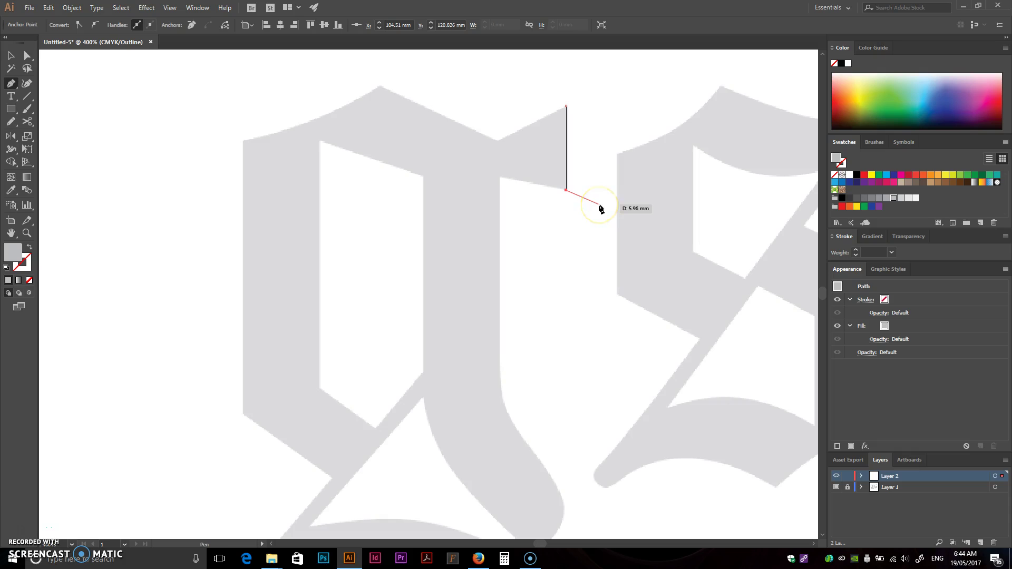
{"action": "key", "text": "ctrl+z"}
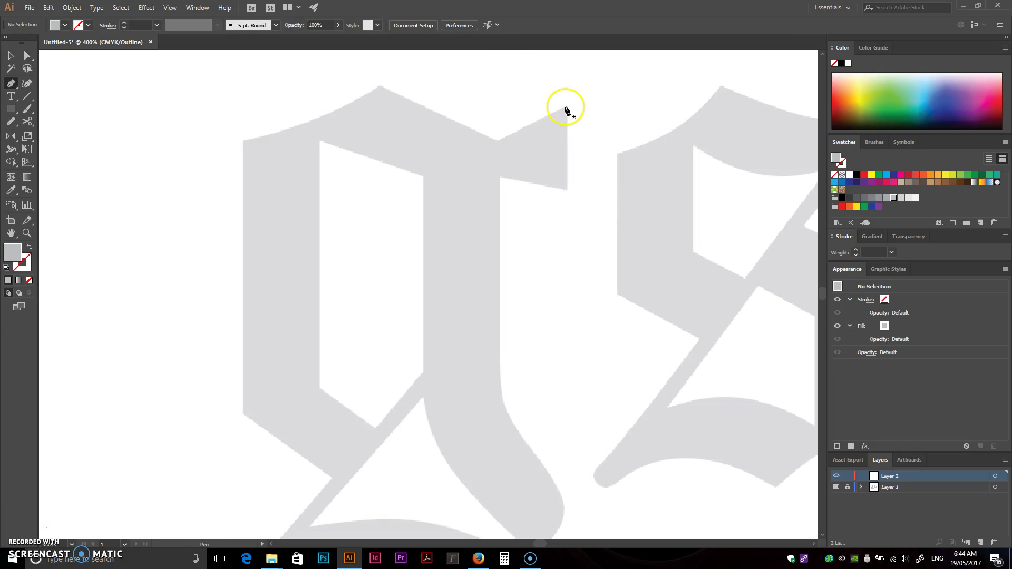
Trace the ear of the g with straight segments from its upper tip down the vertical edge and in to the stem.
{"action": "left_click", "coordinate": [568, 107]}
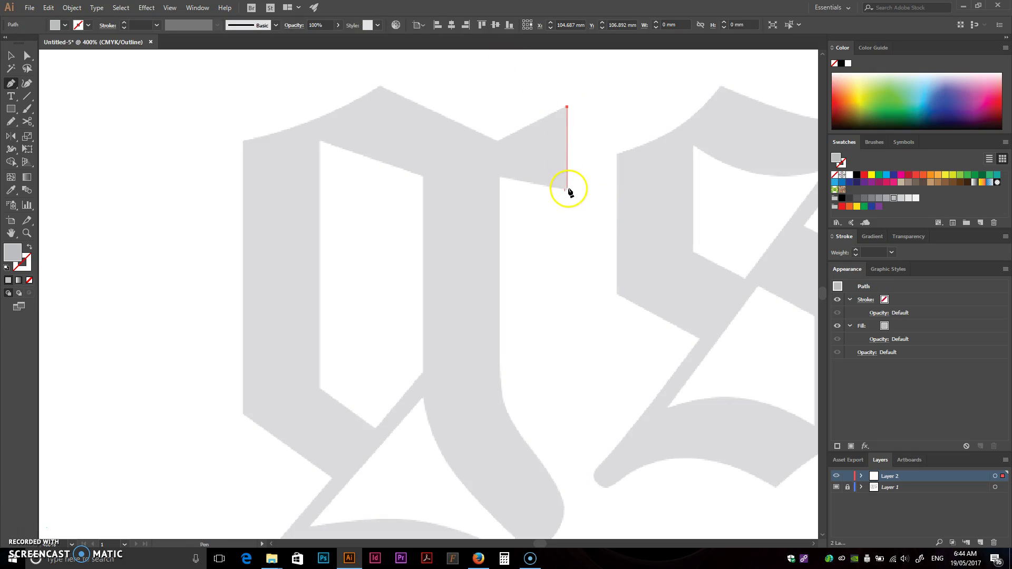
{"action": "left_click", "coordinate": [568, 189]}
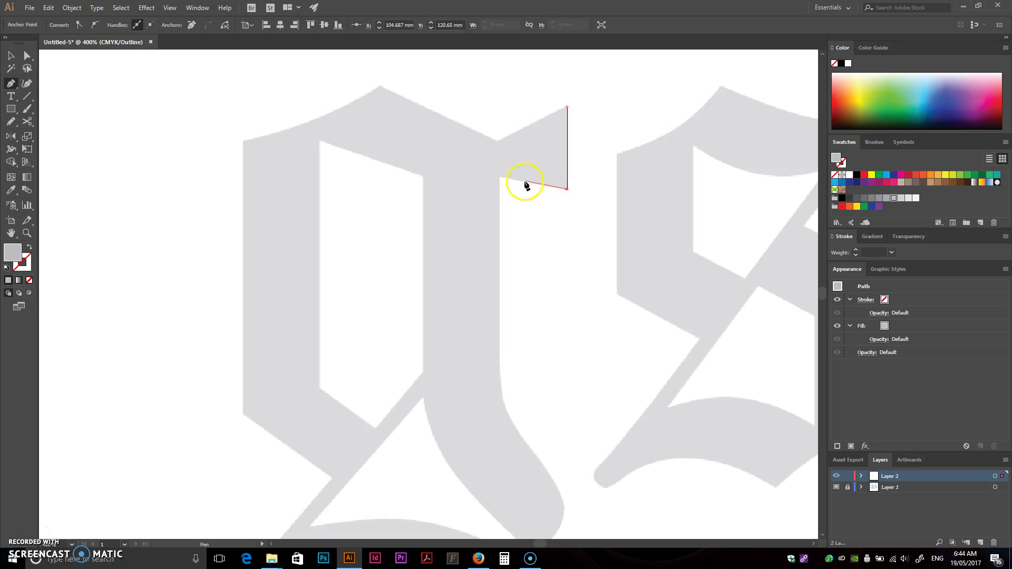
{"action": "left_click", "coordinate": [498, 176]}
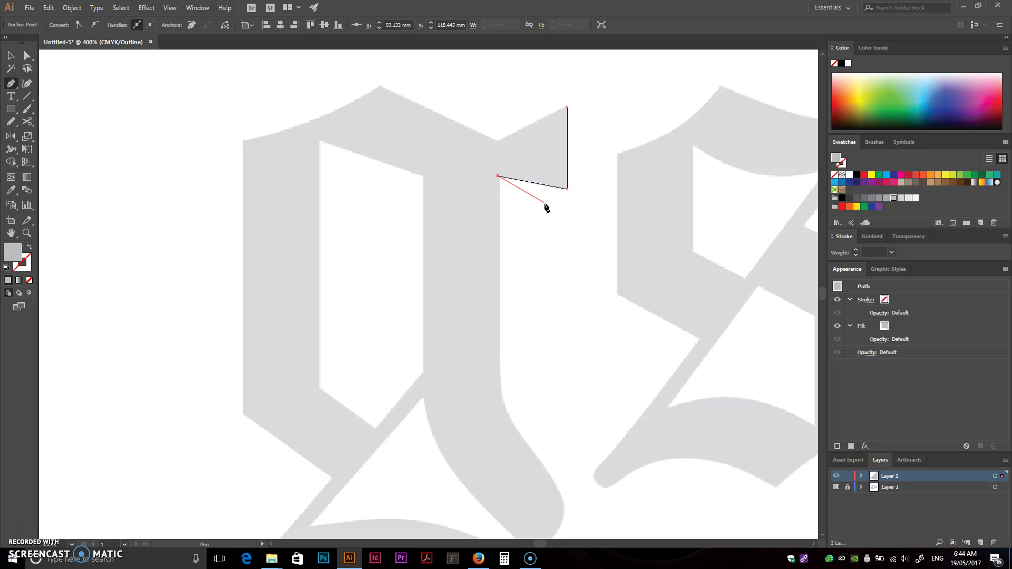
Continue the path straight down the g's stem to where the curve starts and pull a vertical handle from that anchor.
{"action": "left_click_drag", "start_coordinate": [517, 349], "coordinate": [494, 264]}
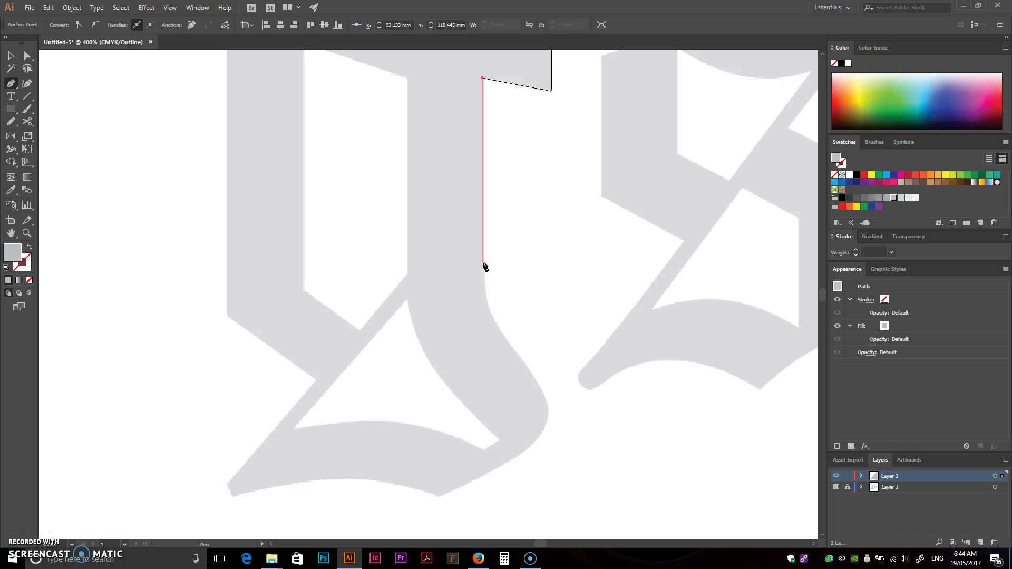
{"action": "left_click", "coordinate": [483, 263], "text": "shift"}
{"action": "mouse_move", "coordinate": [484, 265]}
{"action": "left_mouse_down"}
{"action": "mouse_move", "coordinate": [587, 265]}
{"action": "mouse_move", "coordinate": [508, 288]}
{"action": "mouse_move", "coordinate": [492, 269]}
{"action": "mouse_move", "coordinate": [483, 280]}
{"action": "mouse_move", "coordinate": [515, 359]}
{"action": "mouse_move", "coordinate": [482, 316]}
{"action": "mouse_move", "coordinate": [526, 360]}
{"action": "mouse_move", "coordinate": [483, 265]}
{"action": "left_mouse_up"}
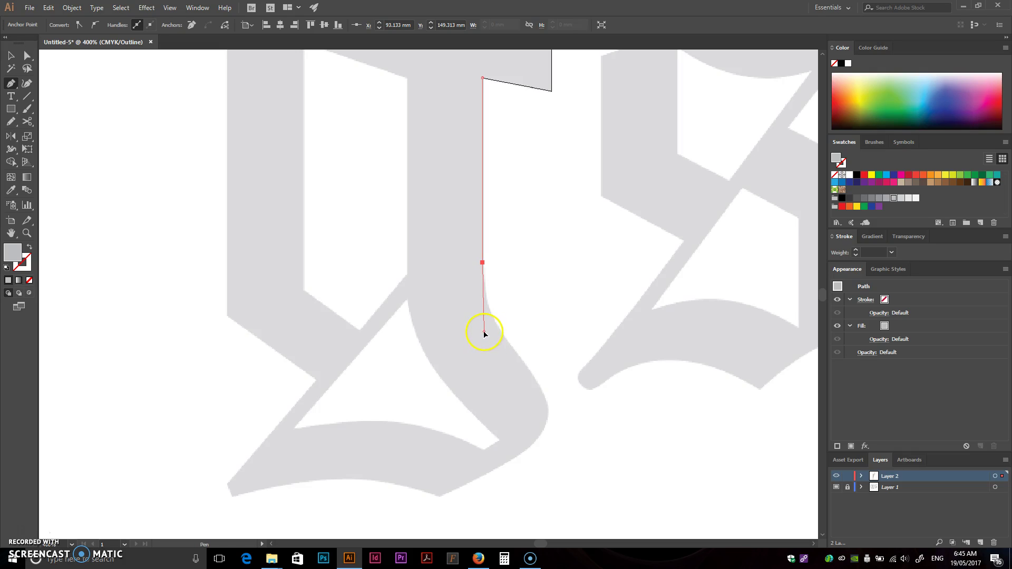
{"action": "left_click", "coordinate": [482, 327]}
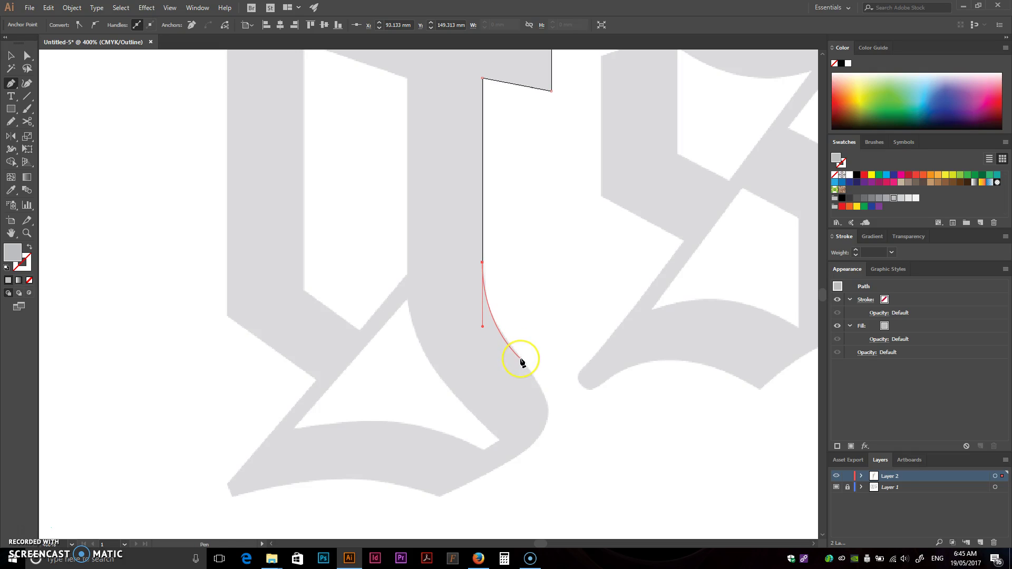
Add a smooth anchor along the tail's outer curve and shorten the preceding vertical handle to fit the letter's edge.
{"action": "left_click_drag", "start_coordinate": [527, 365], "coordinate": [548, 398]}
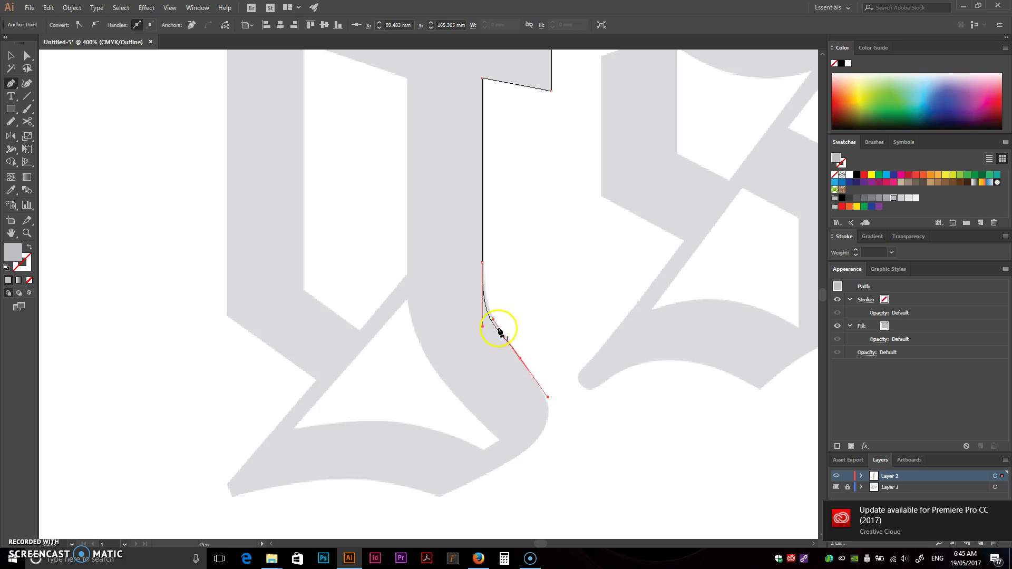
{"action": "scroll", "coordinate": [494, 315], "scroll_direction": "up", "scroll_amount": 1}
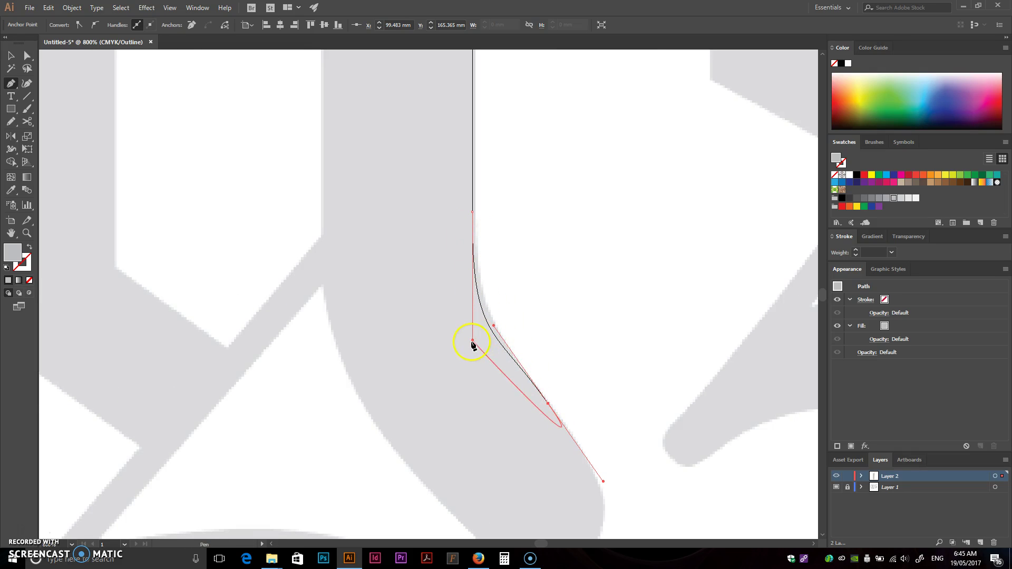
{"action": "key", "text": "ctrl"}
{"action": "left_click_drag", "start_coordinate": [473, 344], "coordinate": [475, 306]}
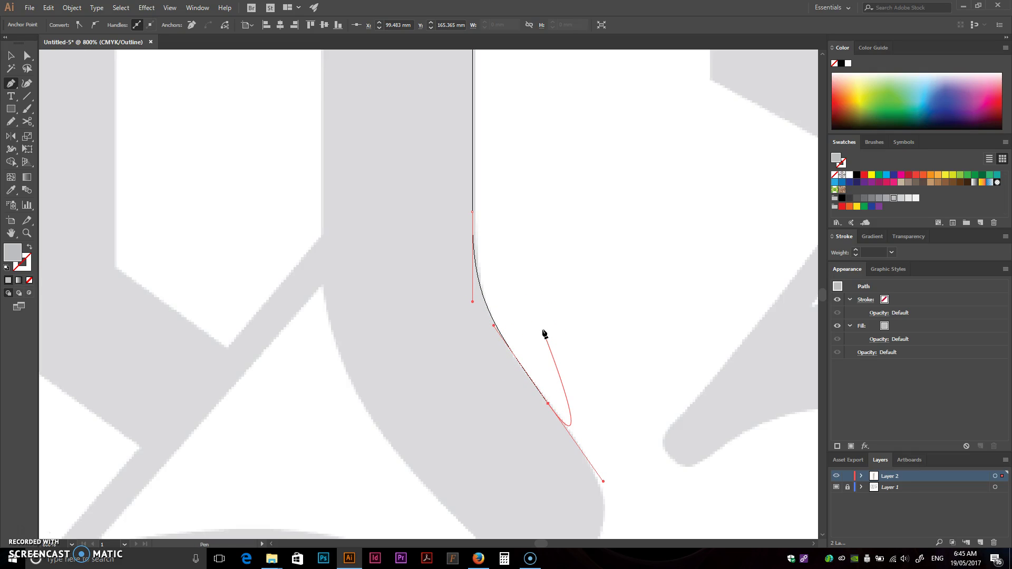
Curve the path around the g's tail to its bottom corner and remove that anchor's outgoing handle.
{"action": "left_click_drag", "start_coordinate": [546, 355], "coordinate": [500, 170]}
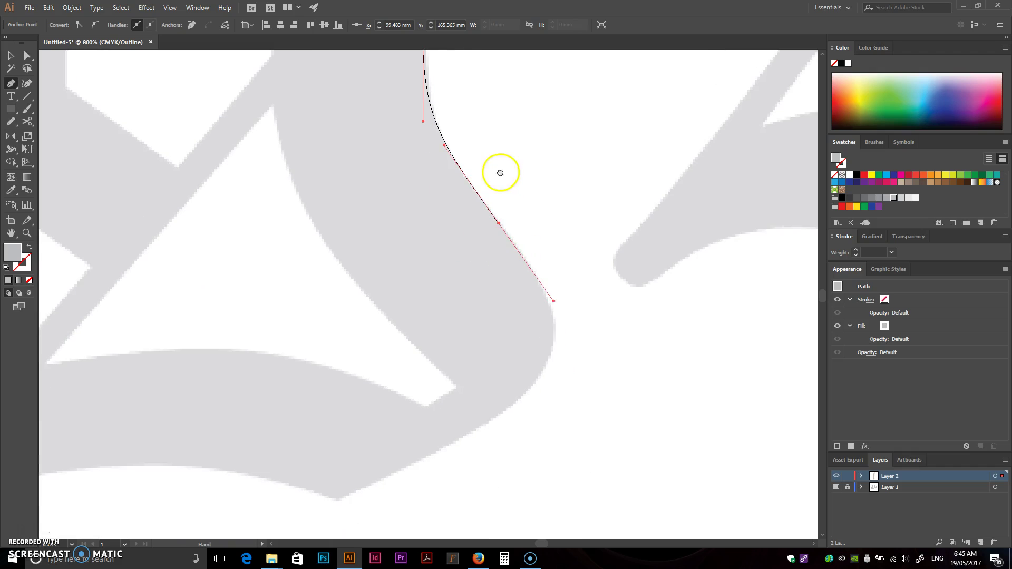
{"action": "scroll", "coordinate": [551, 287], "scroll_direction": "down", "scroll_amount": 2}
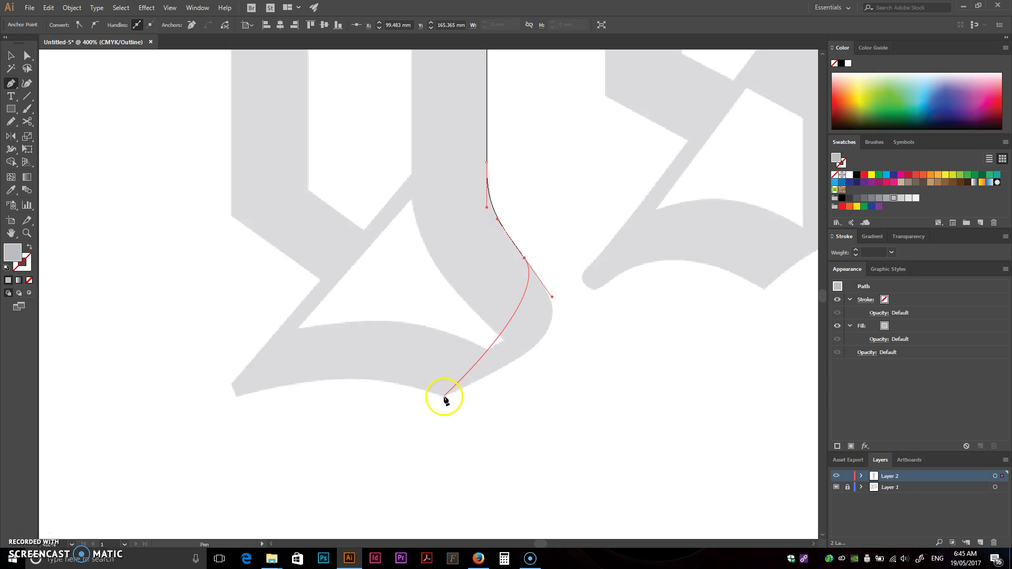
{"action": "left_click_drag", "start_coordinate": [444, 397], "coordinate": [293, 468]}
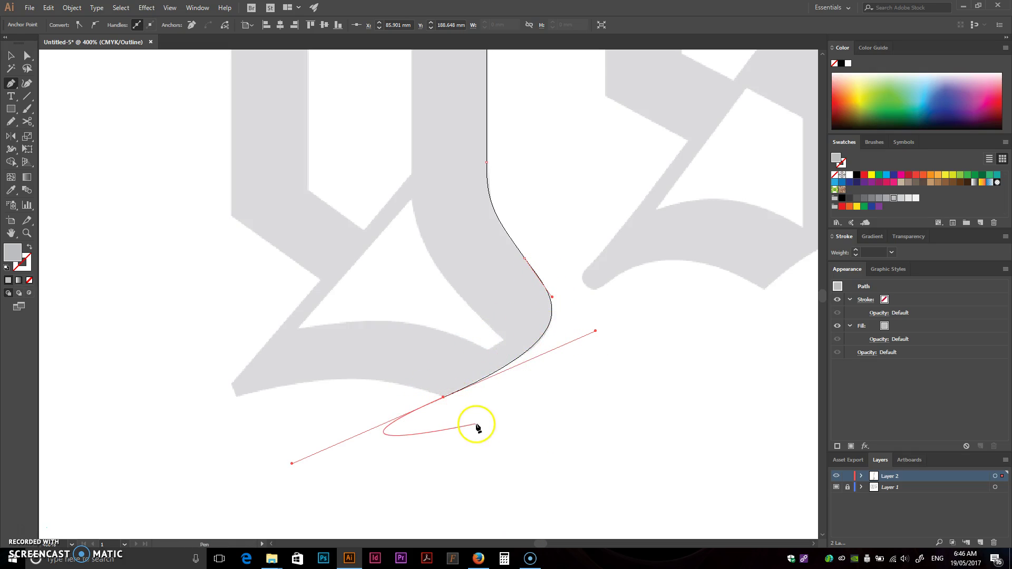
{"action": "left_click_drag", "start_coordinate": [443, 397], "coordinate": [294, 466]}
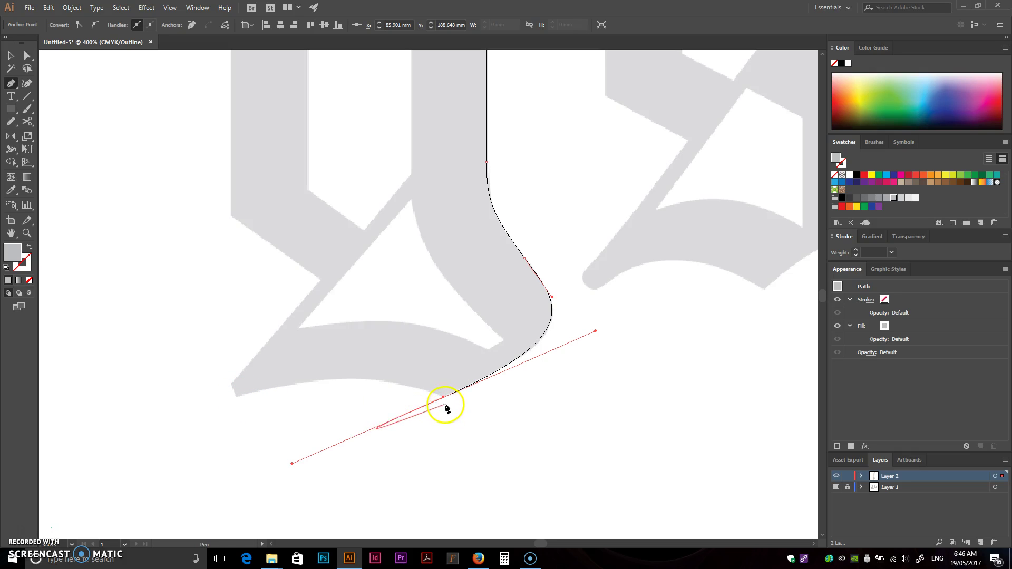
{"action": "left_click_drag", "start_coordinate": [444, 398], "coordinate": [291, 466]}
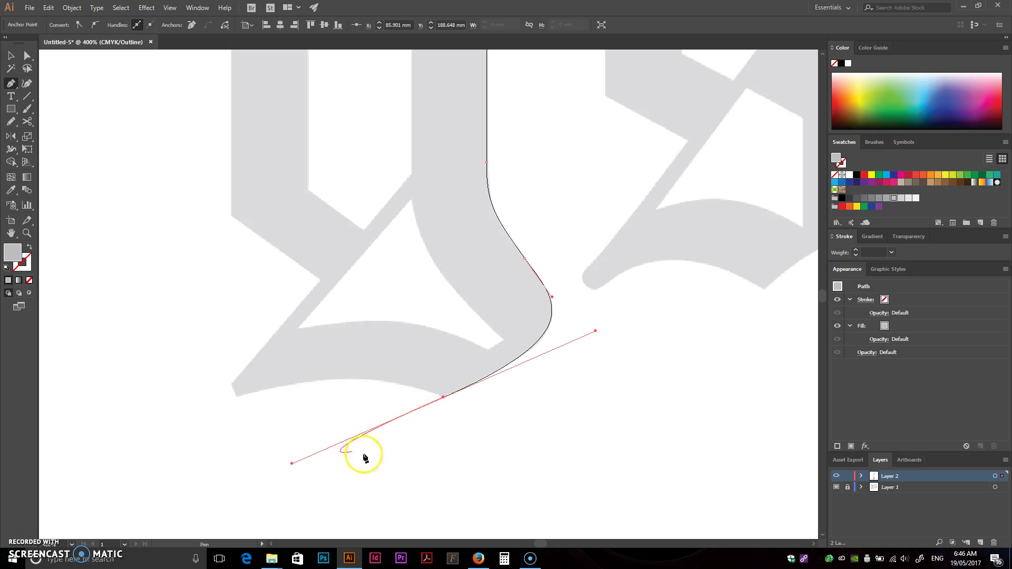
{"action": "left_click", "coordinate": [443, 398]}
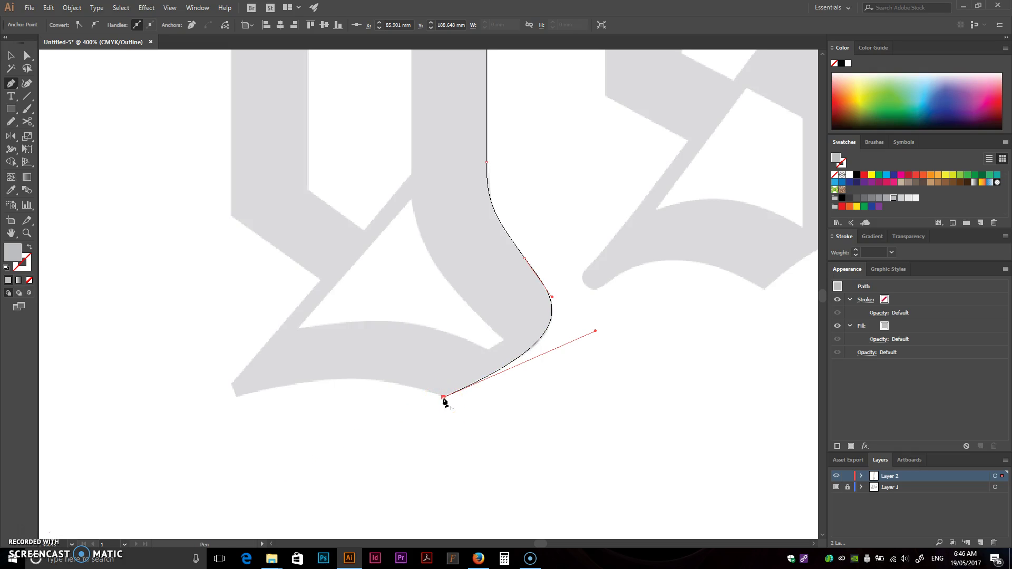
Try to continue the path with a curve along the g's bottom edge to the far tip, and undo it.
{"action": "left_click_drag", "start_coordinate": [444, 400], "coordinate": [277, 402]}
{"action": "left_click_drag", "start_coordinate": [446, 403], "coordinate": [97, 437]}
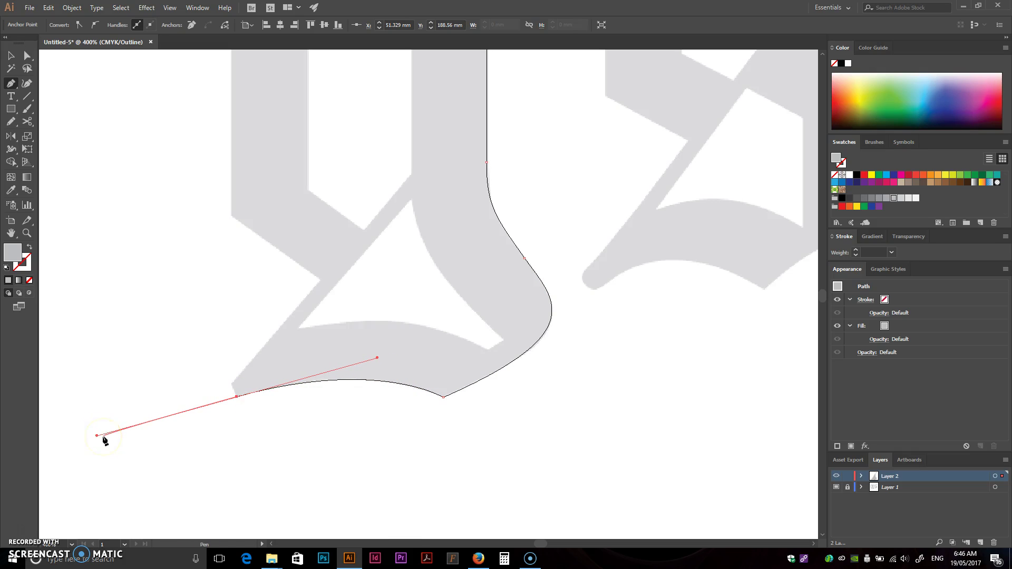
{"action": "key", "text": "ctrl+z"}
{"action": "left_click", "coordinate": [443, 398]}
{"action": "left_click_drag", "start_coordinate": [443, 398], "coordinate": [488, 205]}
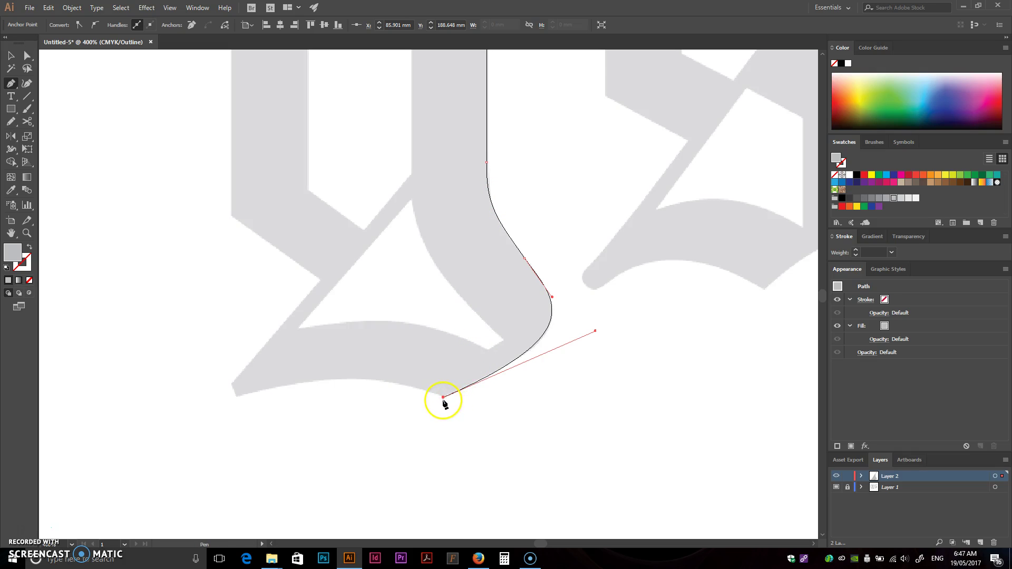
{"action": "left_click_drag", "start_coordinate": [444, 398], "coordinate": [561, 360]}
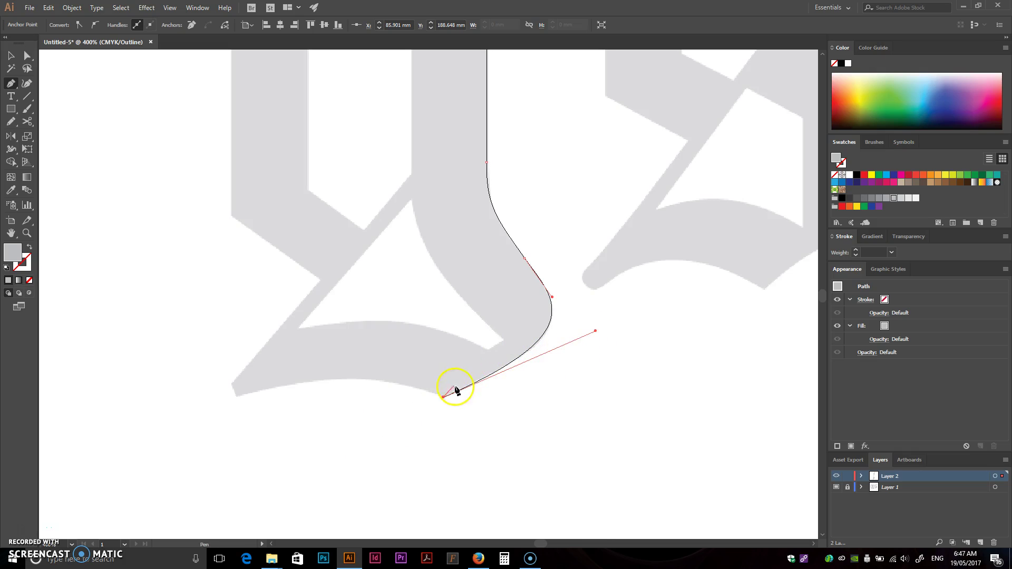
{"action": "left_click_drag", "start_coordinate": [445, 400], "coordinate": [324, 278]}
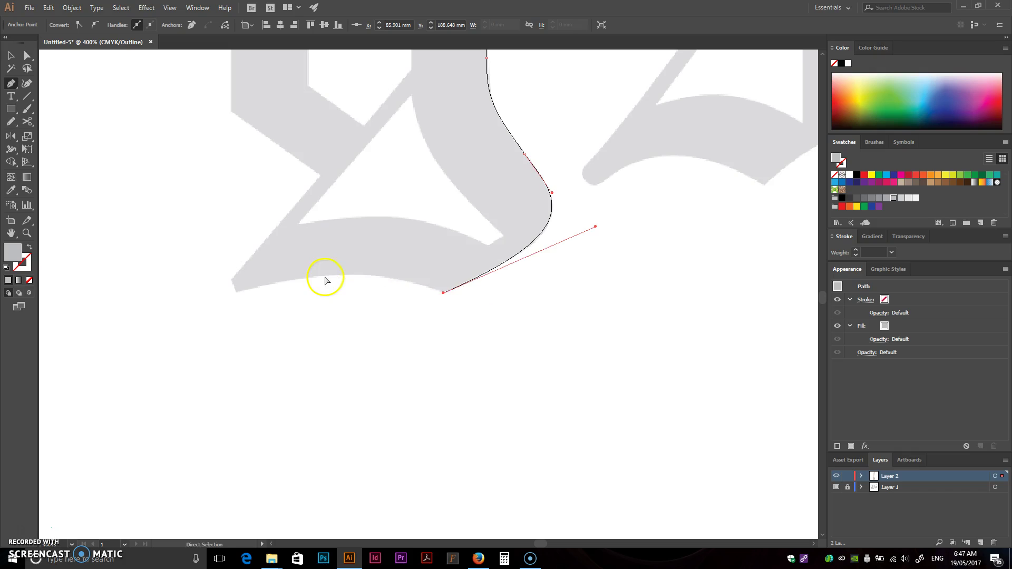
Try to curve the path along the g's bottom edge using a handle pulled from the bottom corner, and undo it.
{"action": "left_click", "coordinate": [444, 293]}
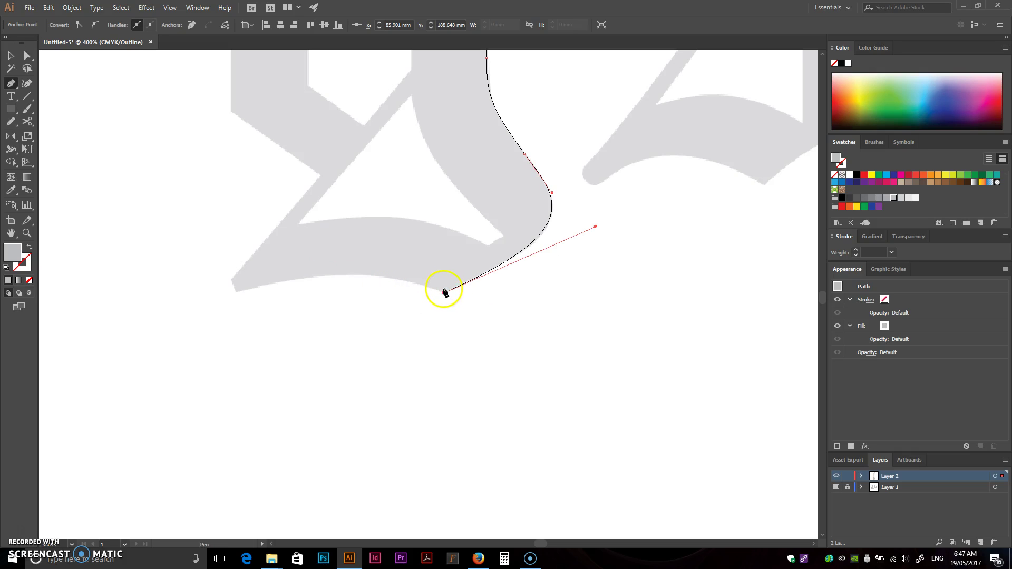
{"action": "left_click_drag", "start_coordinate": [444, 293], "coordinate": [353, 255]}
{"action": "left_click", "coordinate": [237, 293]}
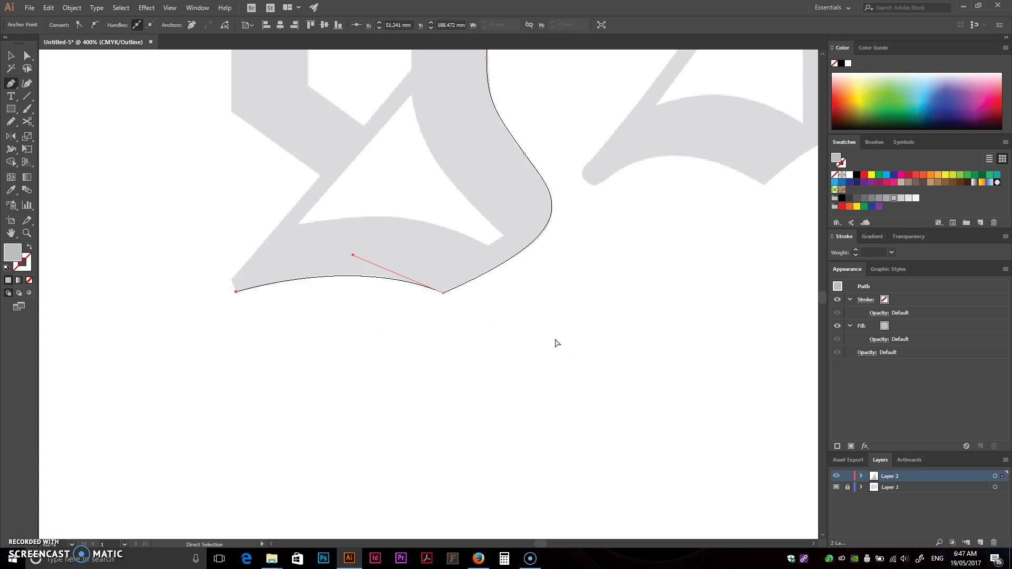
{"action": "key", "text": "ctrl+z"}
{"action": "key", "text": "ctrl+z"}
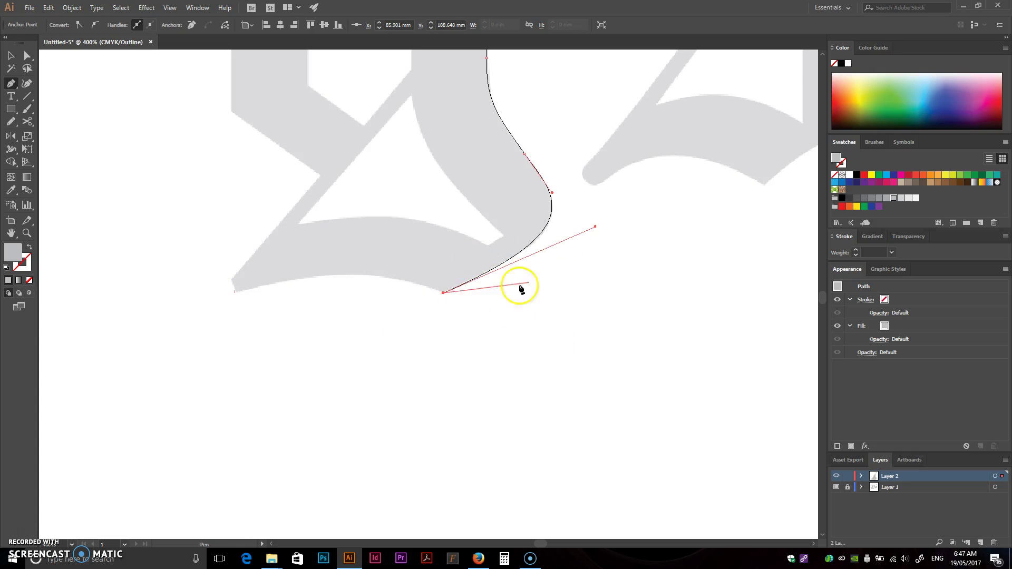
{"action": "key", "text": "ctrl+z"}
Retry the bottom-edge curve with a shorter outgoing handle, reshape it to fit the letter's edge, and undo the attempt.
{"action": "left_click_drag", "start_coordinate": [444, 292], "coordinate": [308, 354]}
{"action": "left_click", "coordinate": [444, 293]}
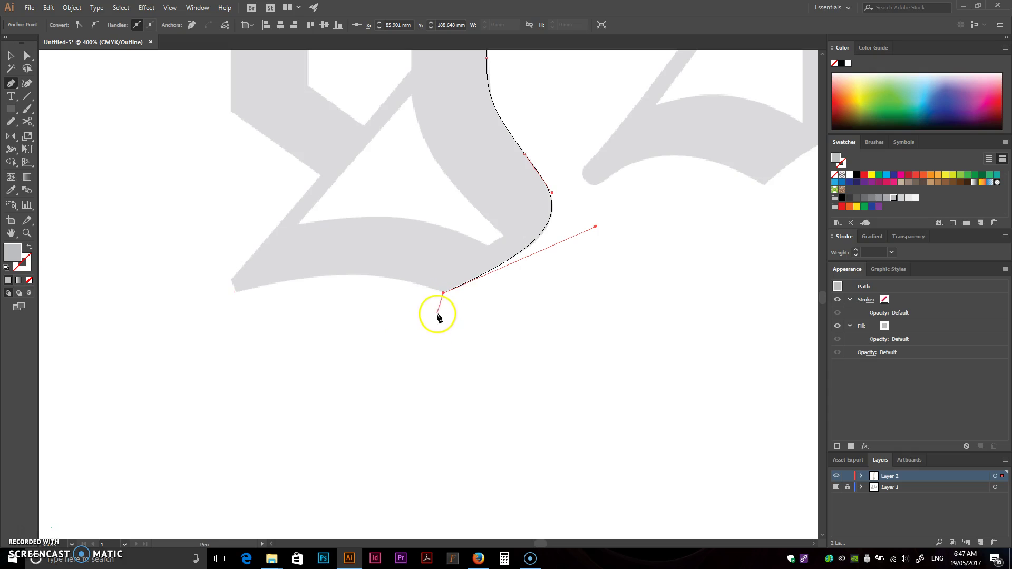
{"action": "left_click_drag", "start_coordinate": [443, 293], "coordinate": [358, 265]}
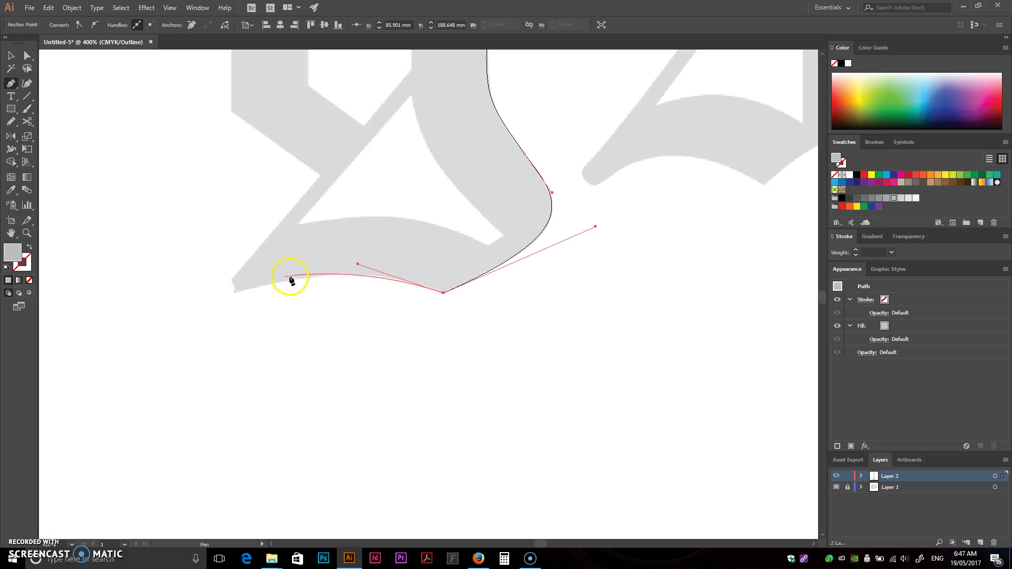
{"action": "left_click", "coordinate": [237, 291]}
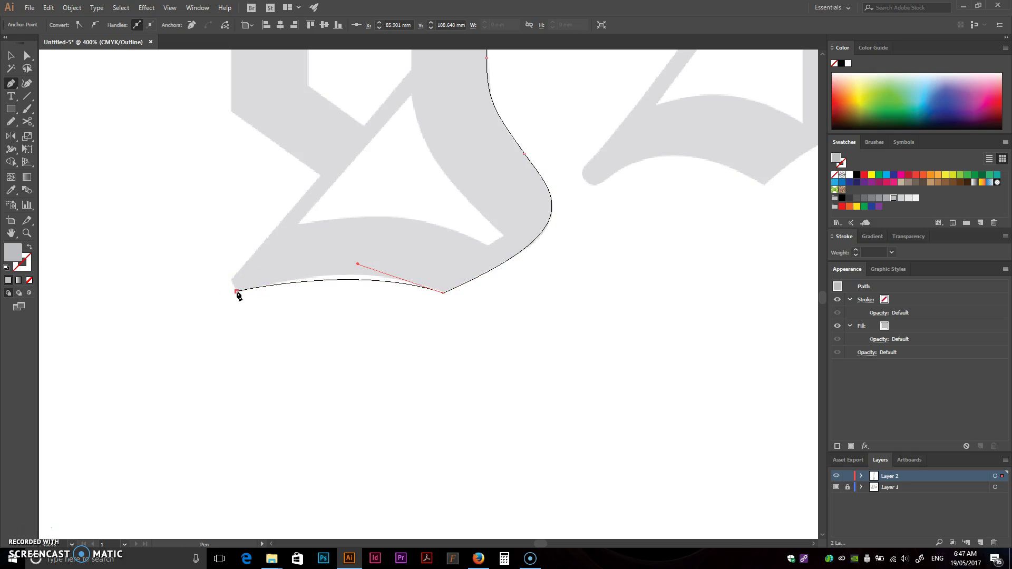
{"action": "left_click_drag", "start_coordinate": [331, 274], "coordinate": [356, 252]}
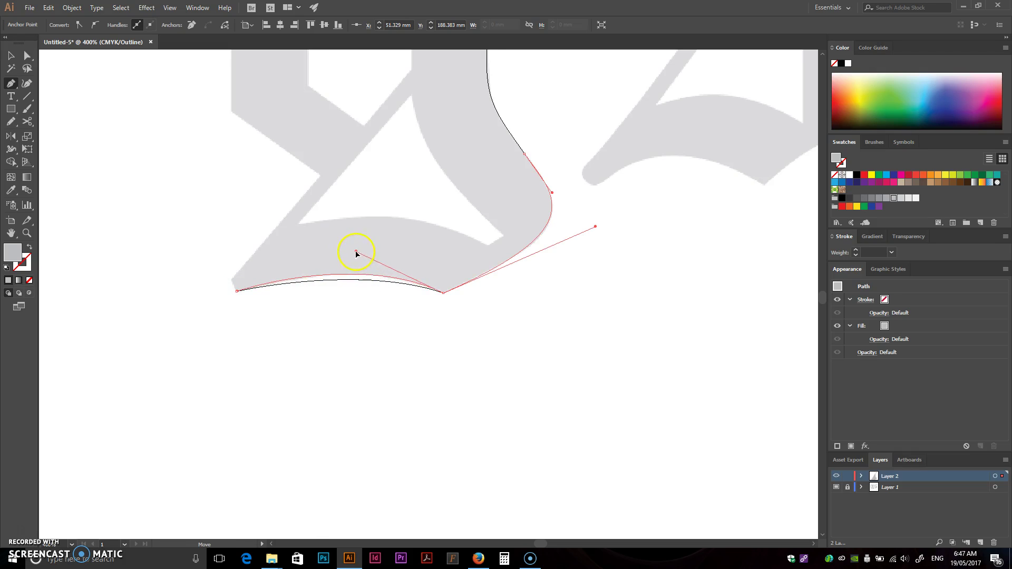
{"action": "key", "text": "ctrl+z"}
{"action": "key", "text": "ctrl+z"}
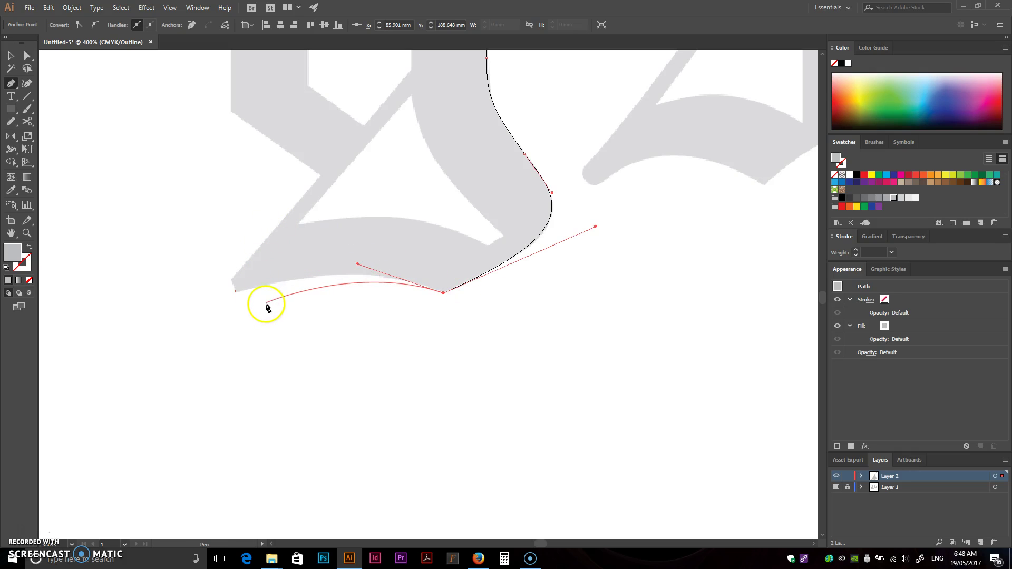
{"action": "key", "text": "ctrl+z"}
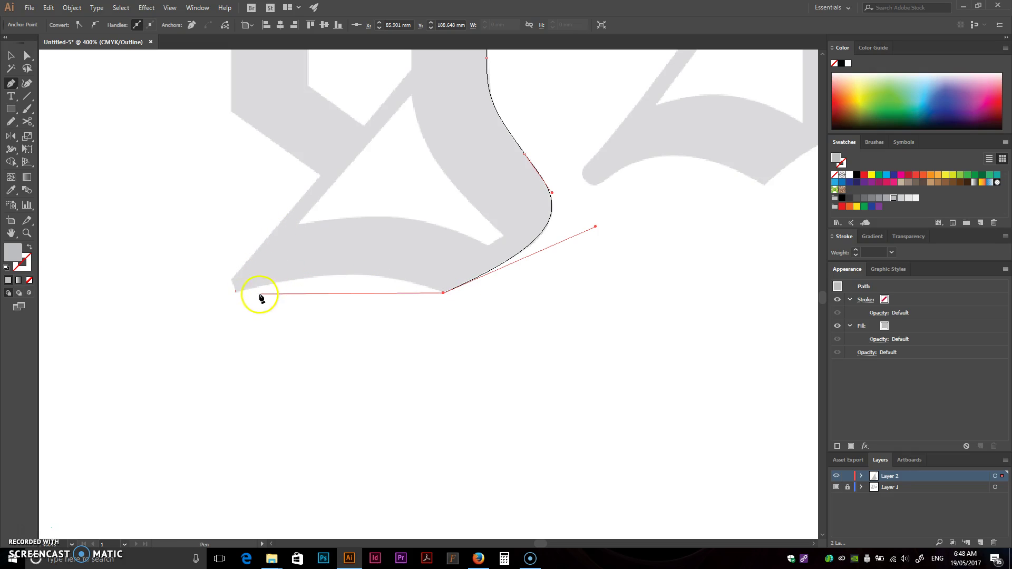
Curve the path along the g's bottom edge to the tail tip with one long handle, and remove that anchor's outgoing handle.
{"action": "left_click_drag", "start_coordinate": [236, 292], "coordinate": [96, 330]}
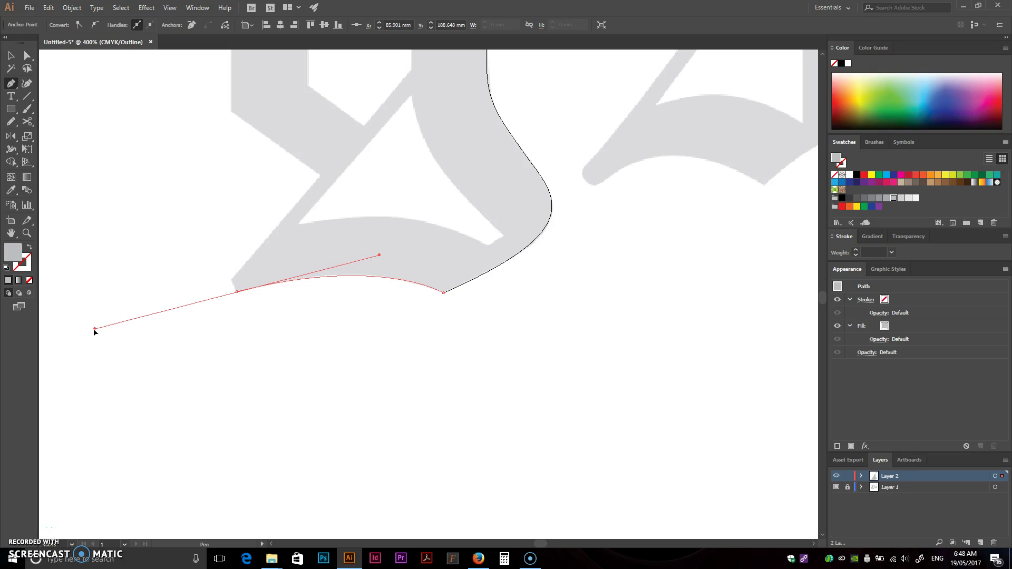
{"action": "left_click_drag", "start_coordinate": [94, 329], "coordinate": [95, 329]}
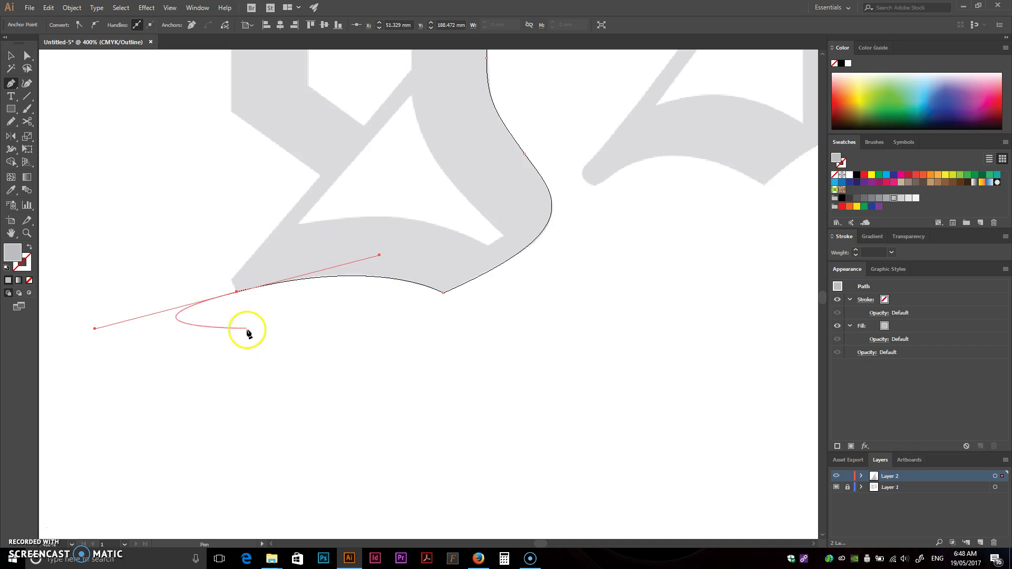
{"action": "left_click", "coordinate": [235, 293]}
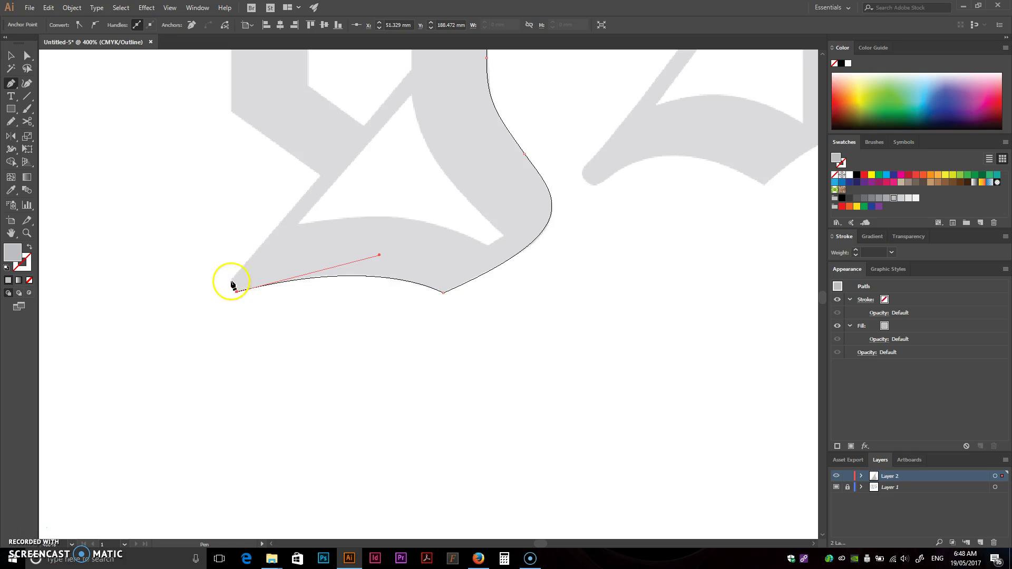
Continue the path with straight segments around the blunt tail tip, along the diagonal, and up the g's outer stem to its upper corner.
{"action": "left_click", "coordinate": [231, 279]}
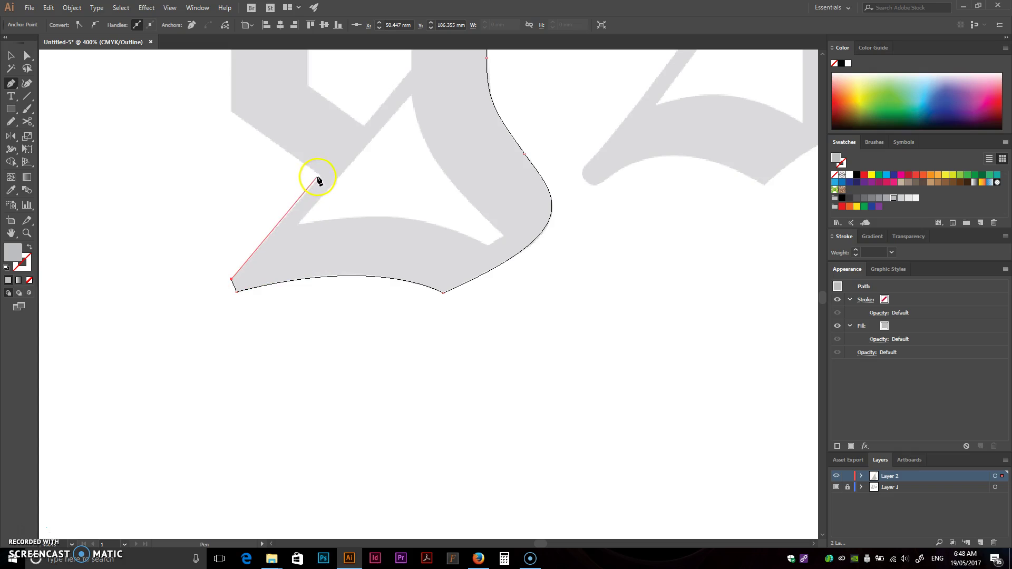
{"action": "left_click", "coordinate": [319, 175]}
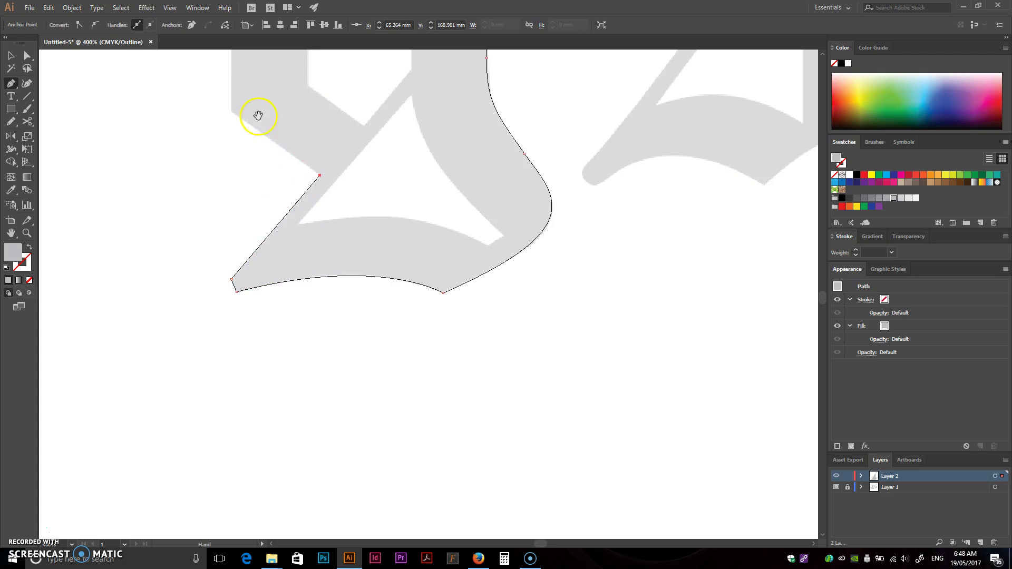
{"action": "left_click_drag", "start_coordinate": [260, 113], "coordinate": [294, 260]}
{"action": "left_click", "coordinate": [271, 254]}
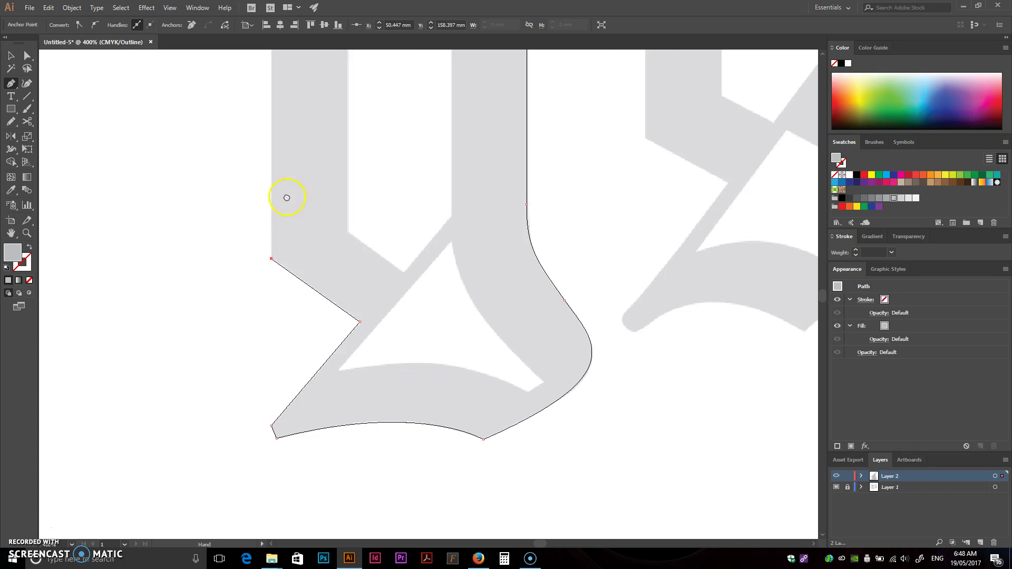
{"action": "left_click_drag", "start_coordinate": [287, 197], "coordinate": [300, 355]}
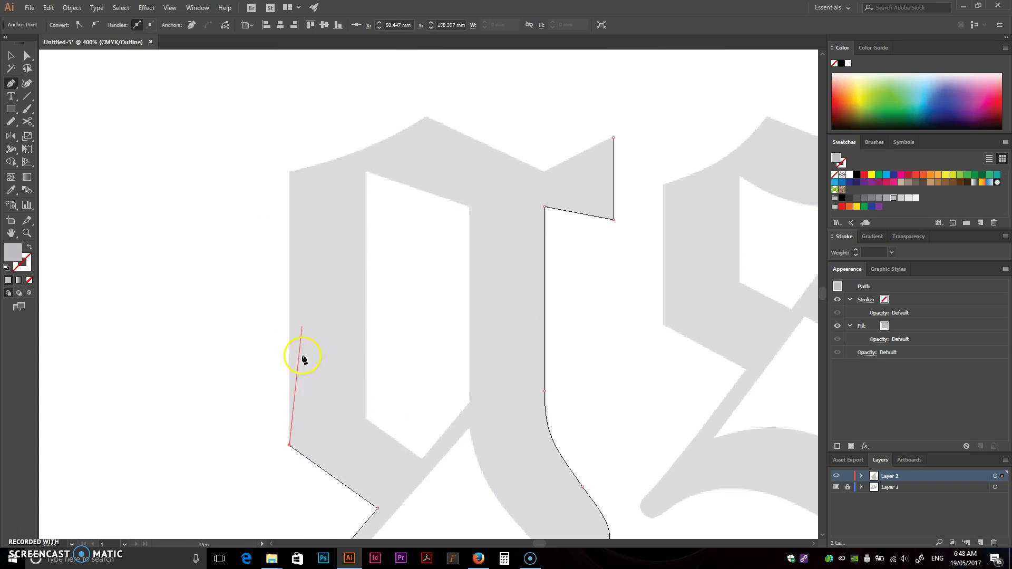
{"action": "left_click", "coordinate": [290, 173]}
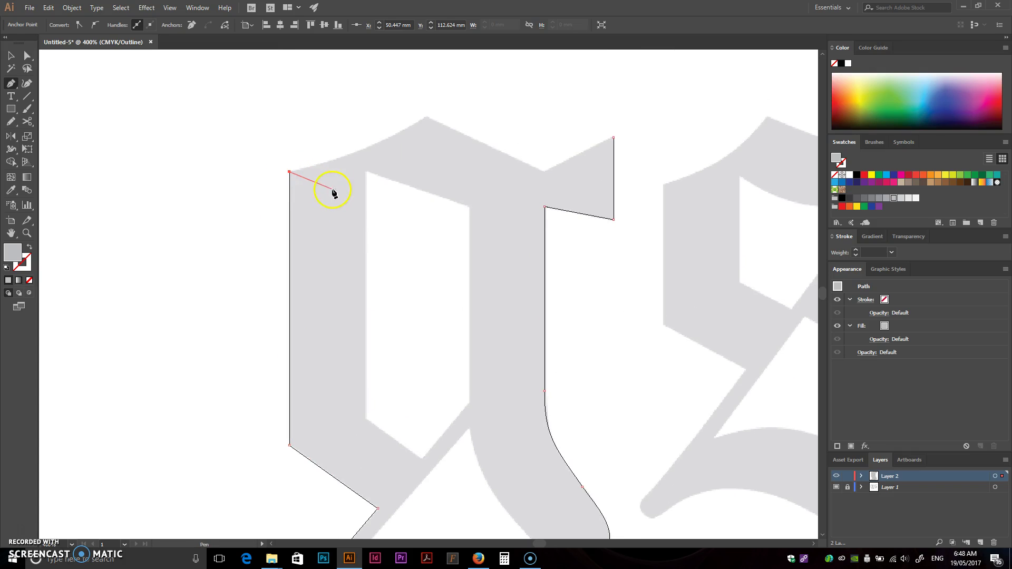
Curve the path to a corner at the g's top peak, and close the outline with straight segments through the notch.
{"action": "left_click", "coordinate": [290, 173]}
{"action": "left_click_drag", "start_coordinate": [367, 162], "coordinate": [371, 161]}
{"action": "left_click_drag", "start_coordinate": [427, 118], "coordinate": [478, 79]}
{"action": "left_click", "coordinate": [428, 118]}
{"action": "left_click", "coordinate": [427, 117]}
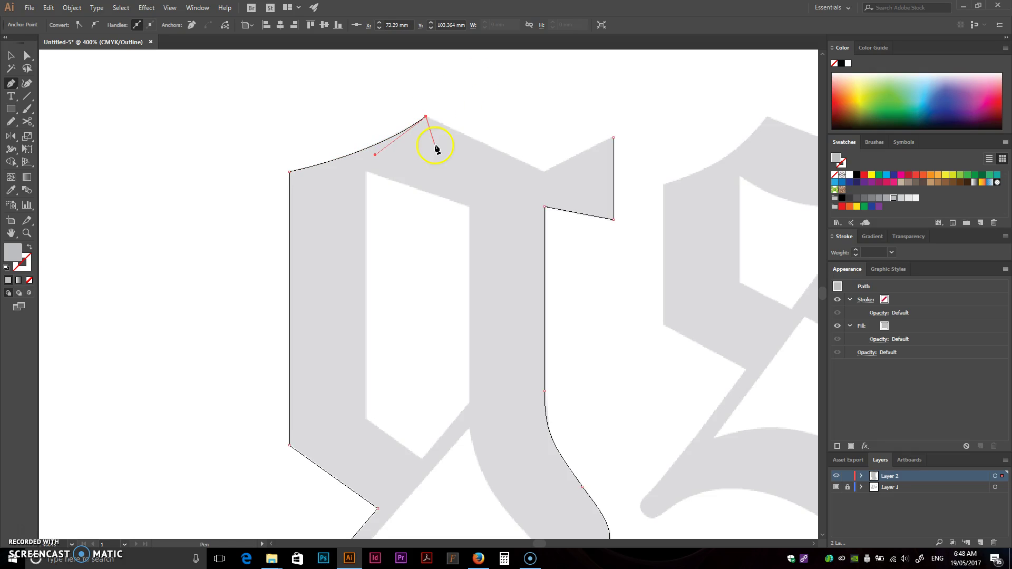
{"action": "left_click", "coordinate": [544, 172]}
{"action": "left_click", "coordinate": [614, 137]}
Trace the g's upper counter as a closed path of straight segments.
{"action": "left_click_drag", "start_coordinate": [568, 298], "coordinate": [552, 219]}
{"action": "scroll", "coordinate": [583, 284], "scroll_direction": "down", "scroll_amount": 1}
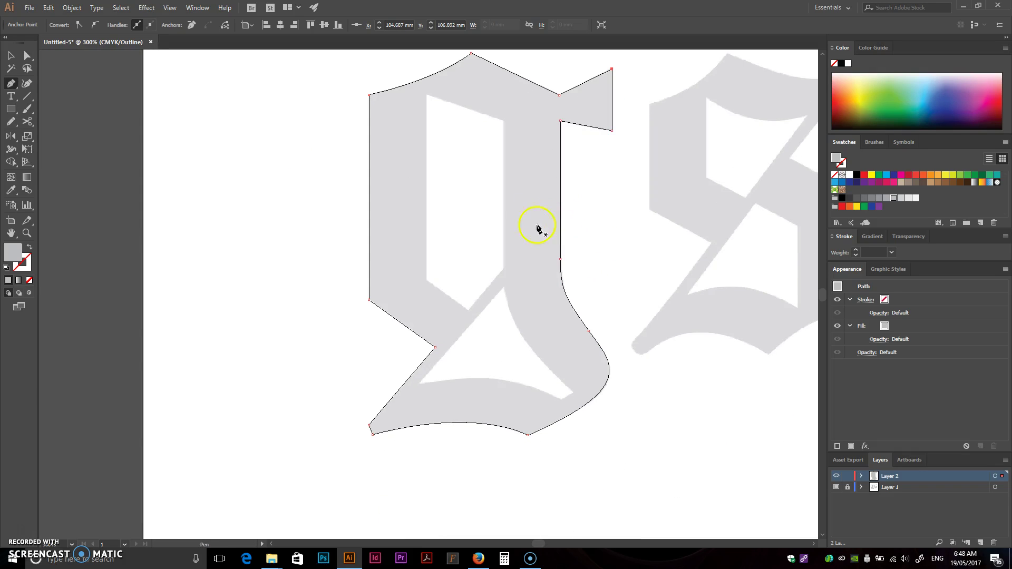
{"action": "left_click", "coordinate": [426, 95]}
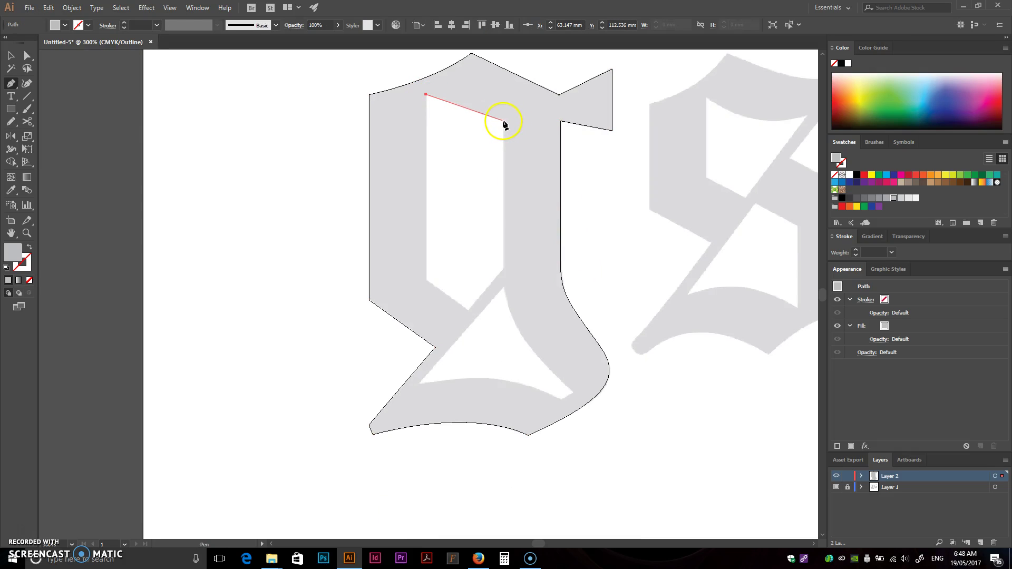
{"action": "left_click", "coordinate": [503, 121]}
{"action": "left_click", "coordinate": [503, 268]}
{"action": "left_click", "coordinate": [469, 311]}
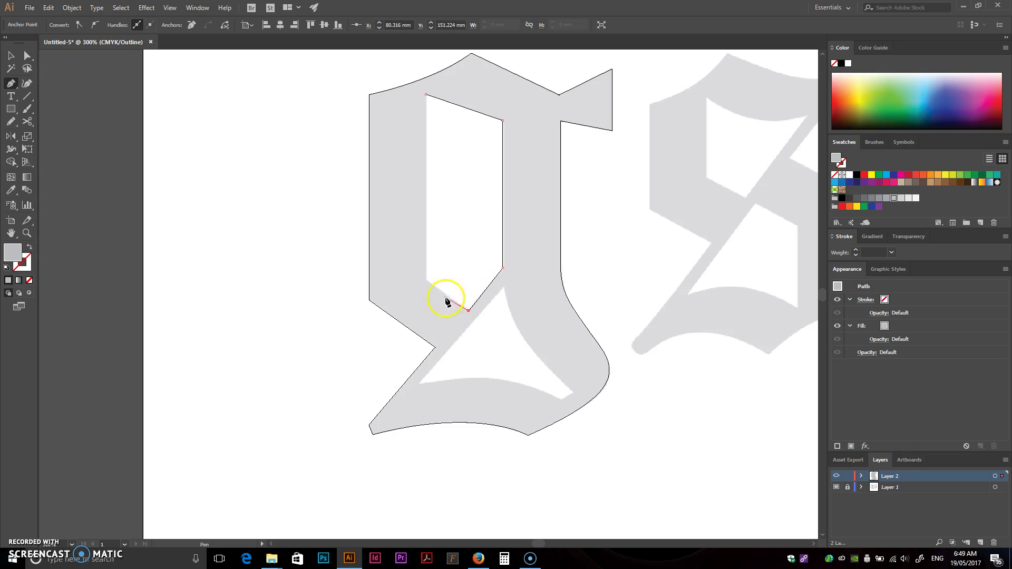
{"action": "left_click", "coordinate": [426, 280]}
{"action": "left_click", "coordinate": [425, 95]}
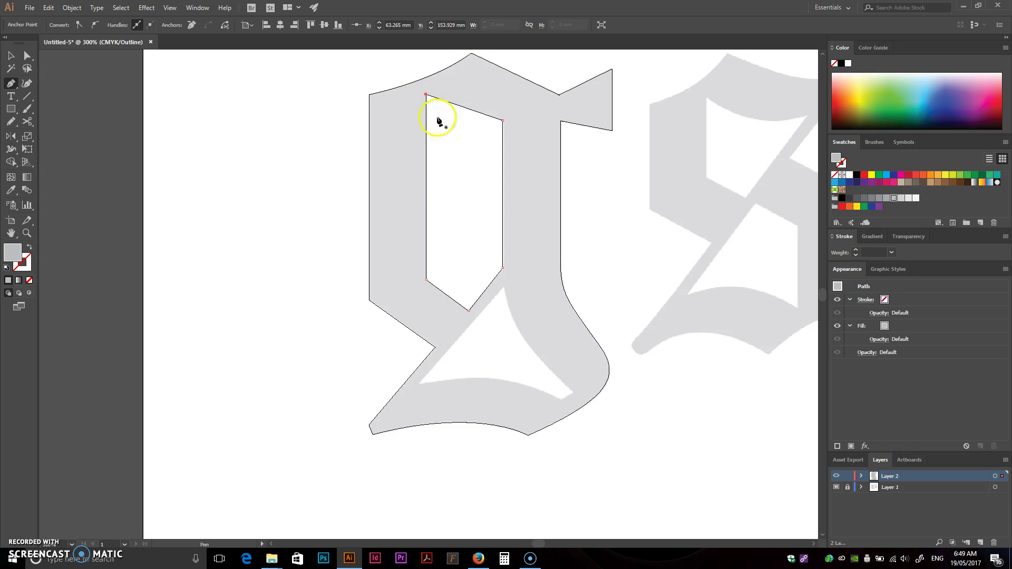
Trace the g's lower triangular counter as a closed path with one straight diagonal, a short straight end and two curved sides.
{"action": "left_click", "coordinate": [504, 287]}
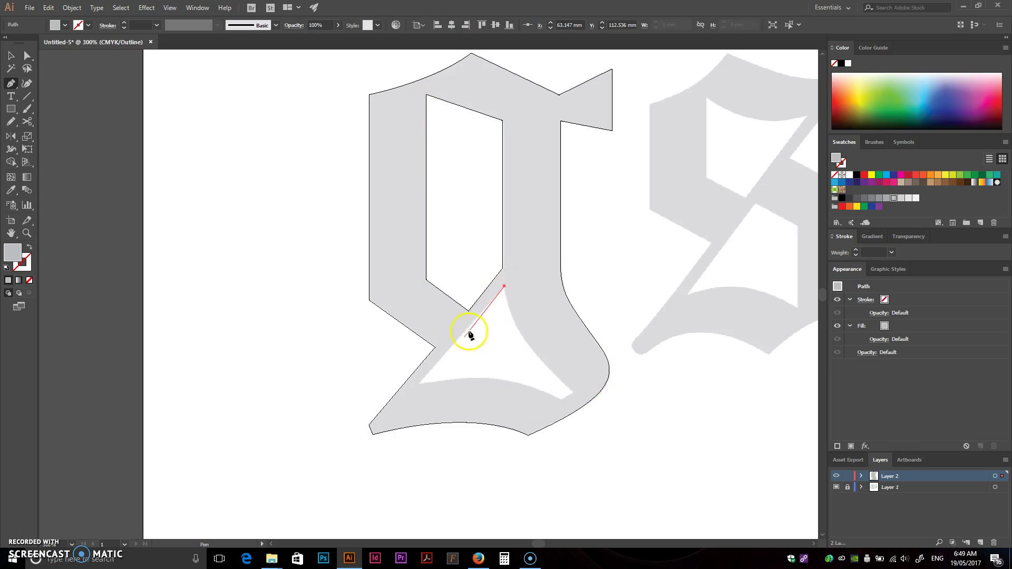
{"action": "left_click", "coordinate": [418, 385]}
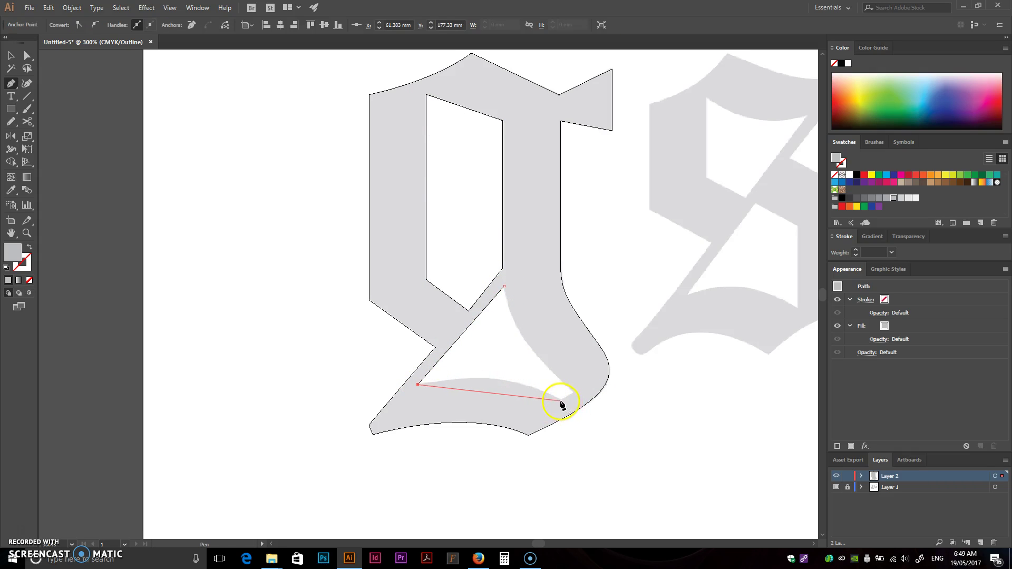
{"action": "left_click_drag", "start_coordinate": [560, 400], "coordinate": [624, 437]}
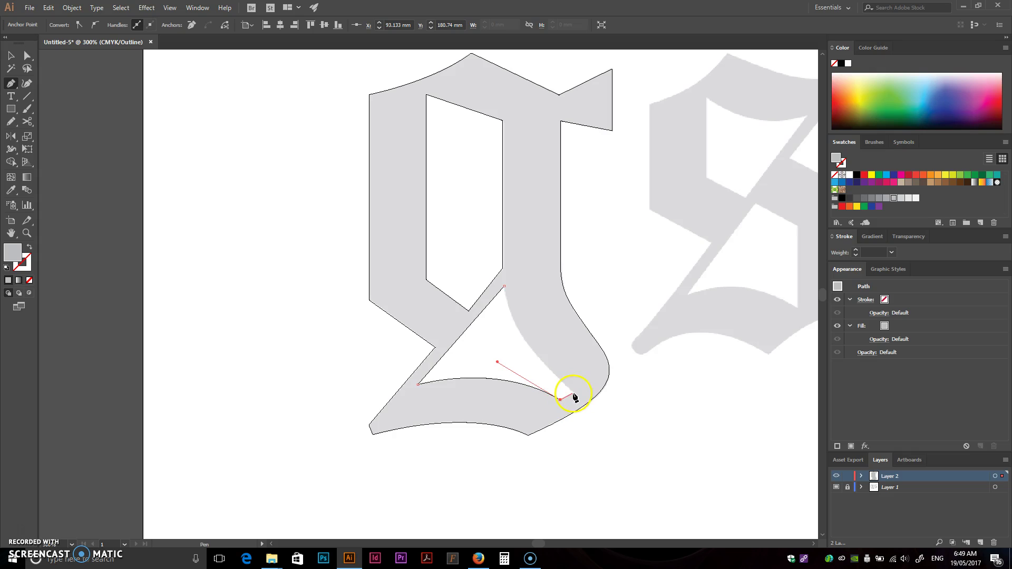
{"action": "left_click_drag", "start_coordinate": [505, 287], "coordinate": [495, 224]}
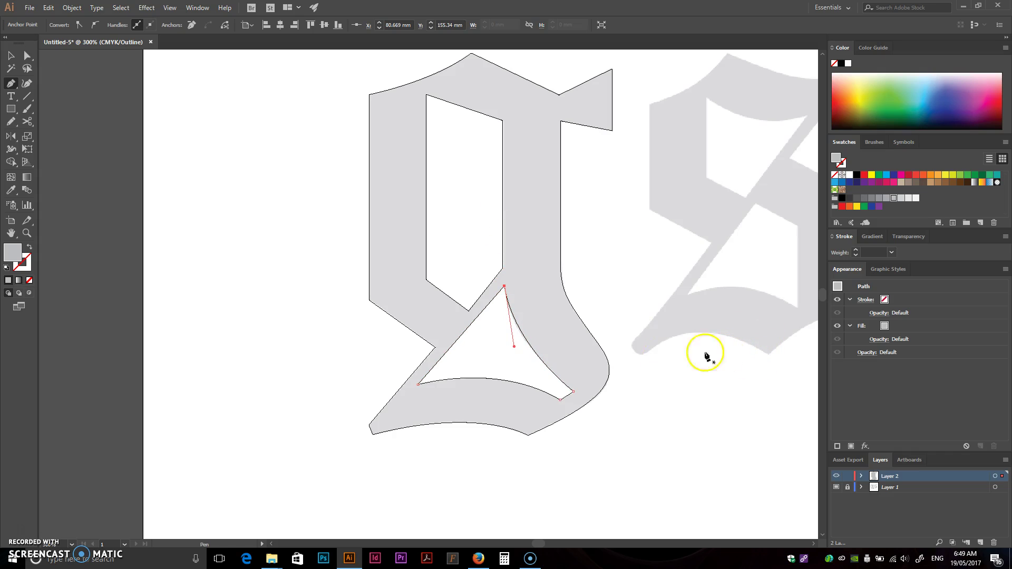
Switch from Outline to Preview mode, and apply the default white fill and 1 pt black stroke to all the g's paths.
{"action": "key", "text": "v"}
{"action": "left_click", "coordinate": [652, 383]}
{"action": "key", "text": "ctrl+y"}
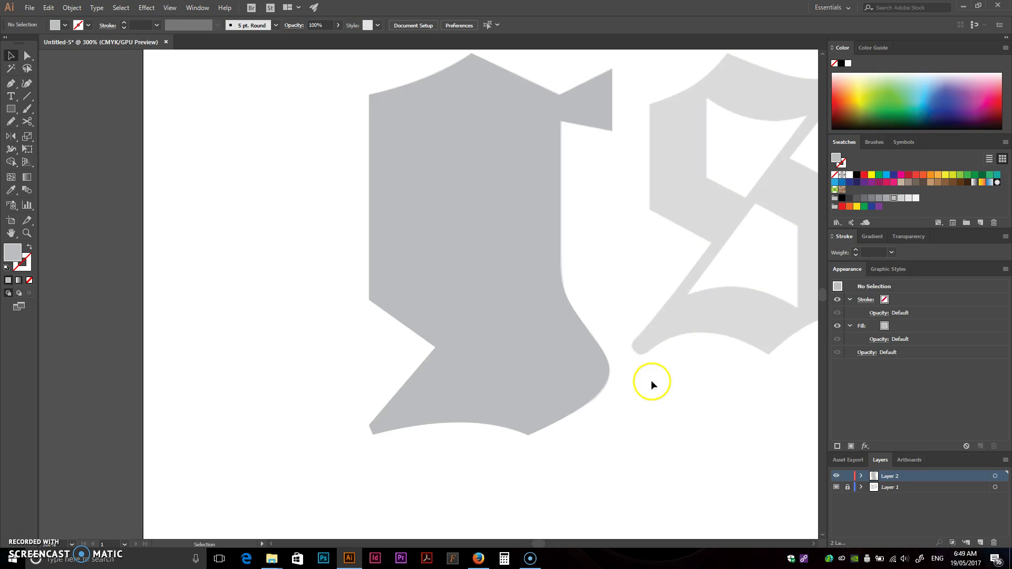
{"action": "left_click", "coordinate": [609, 316]}
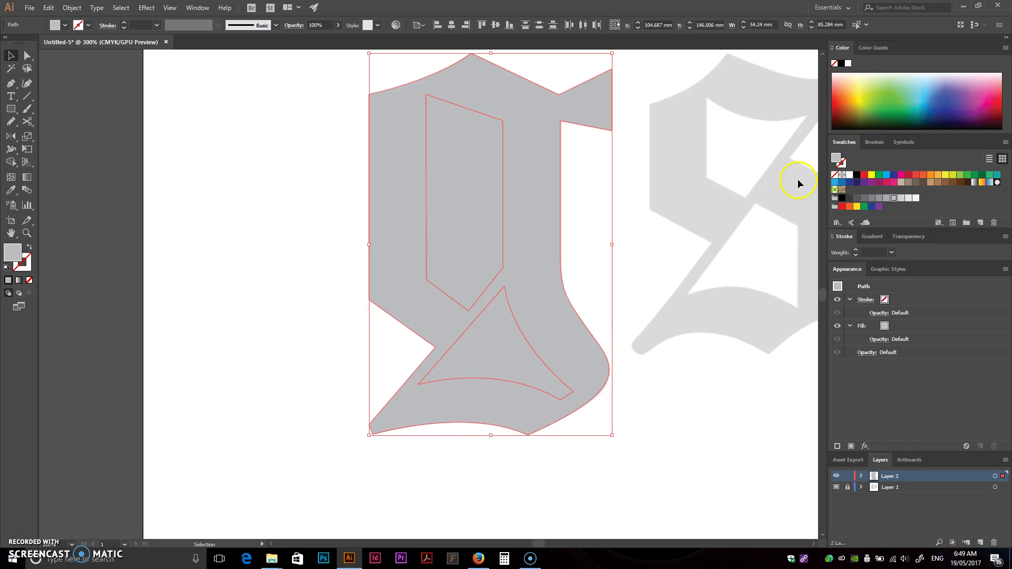
{"action": "key", "text": "d"}
{"action": "left_click", "coordinate": [327, 280]}
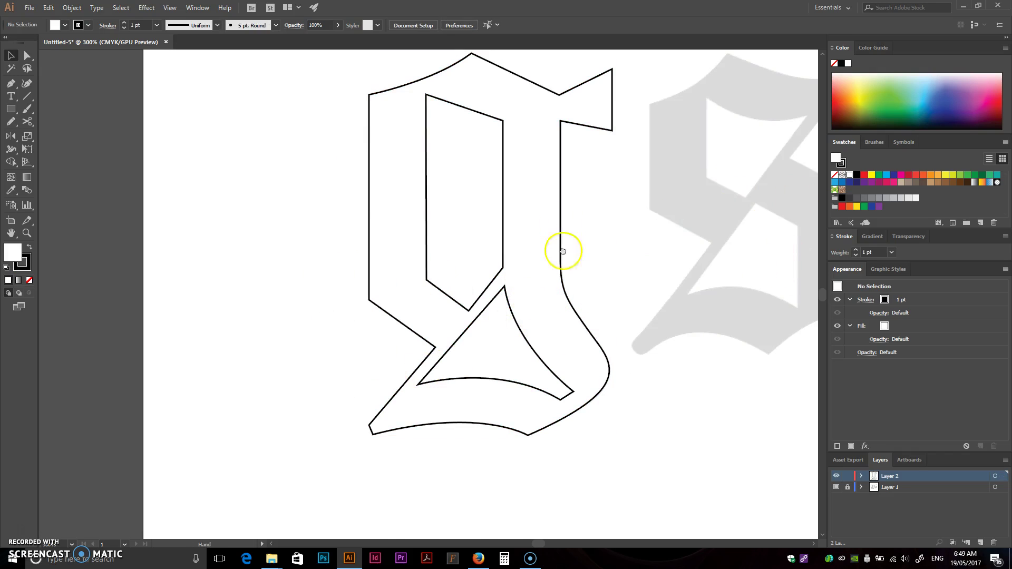
Fill the g's outer shape green, its upper counter orange and its lower counter yellow.
{"action": "left_click_drag", "start_coordinate": [563, 200], "coordinate": [565, 293]}
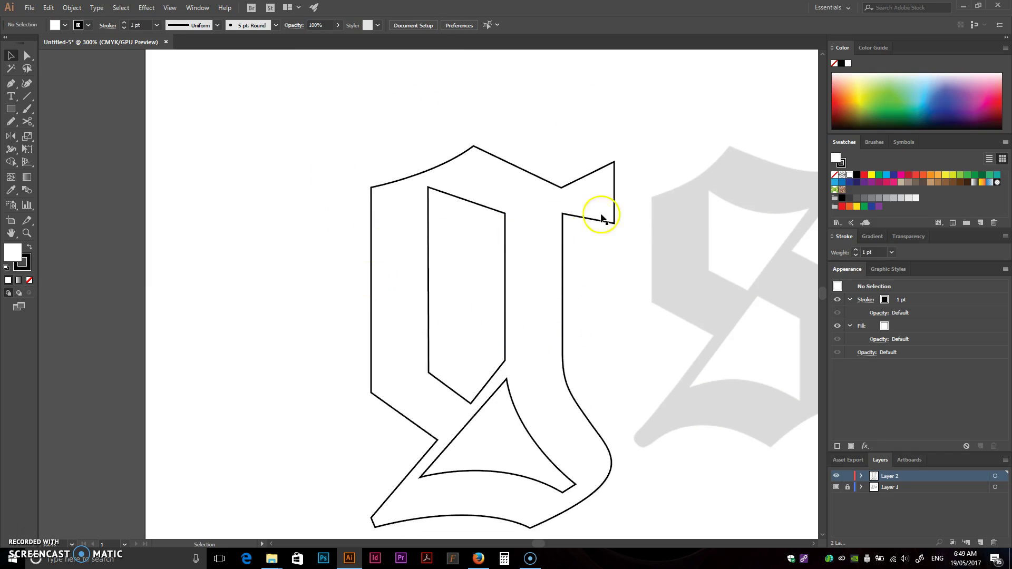
{"action": "left_click", "coordinate": [393, 182]}
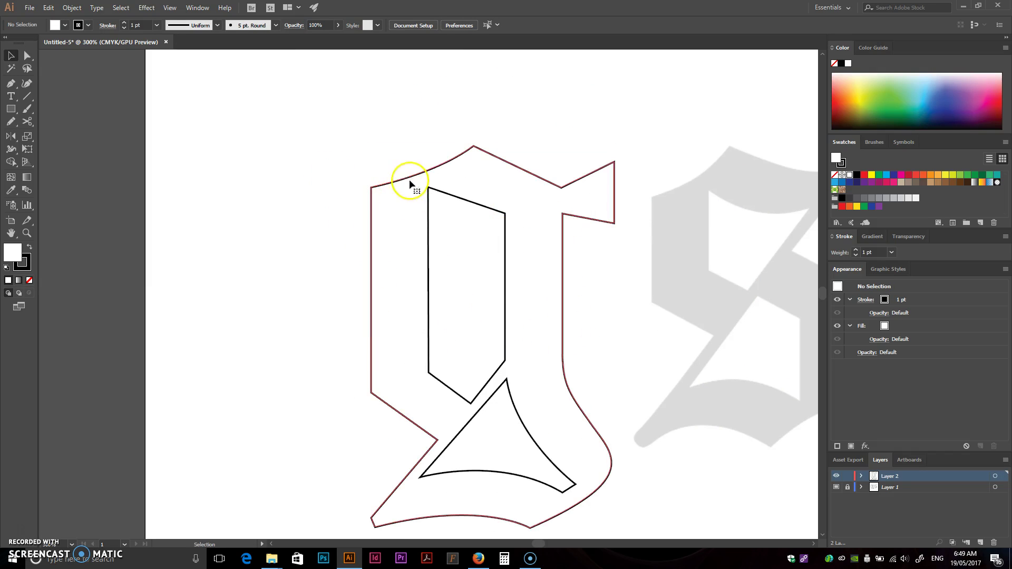
{"action": "left_click", "coordinate": [879, 175]}
{"action": "left_click", "coordinate": [466, 245]}
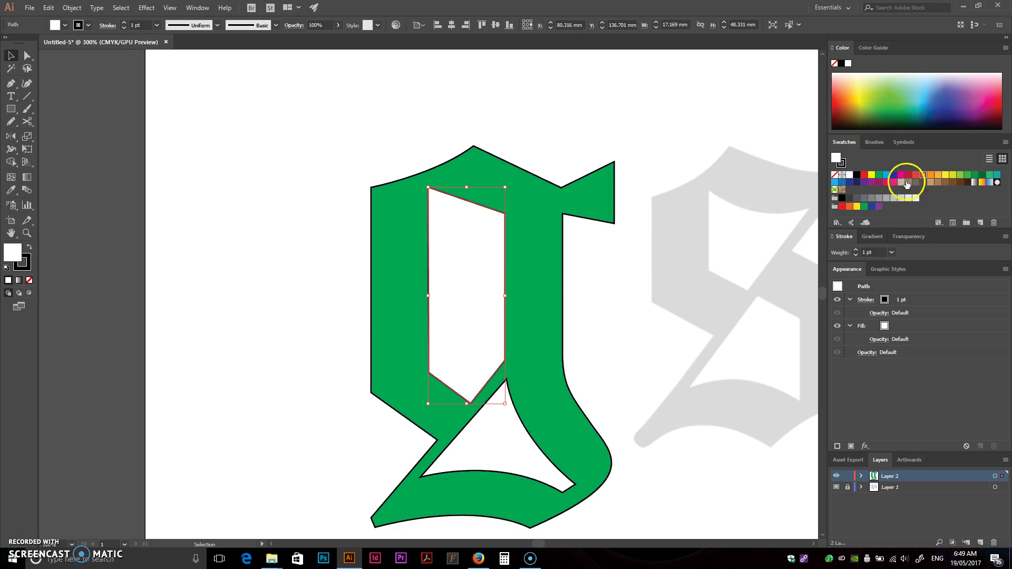
{"action": "left_click", "coordinate": [924, 174]}
{"action": "left_click", "coordinate": [509, 417]}
{"action": "left_click", "coordinate": [872, 174]}
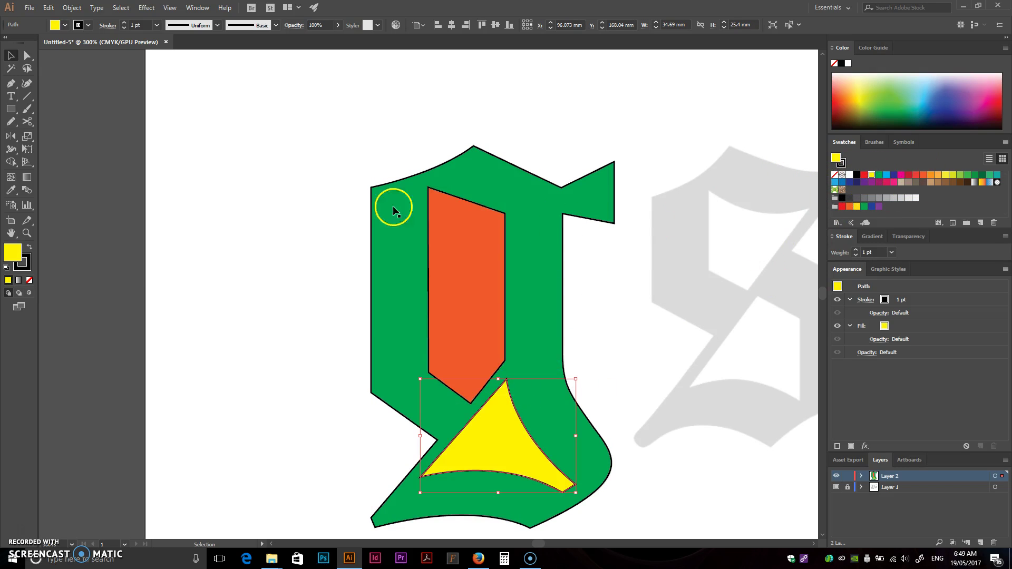
Select all the g's paths and cut both counters out of the green shape with the Shape Builder tool.
{"action": "left_click", "coordinate": [347, 266]}
{"action": "left_click_drag", "start_coordinate": [347, 266], "coordinate": [251, 223]}
{"action": "left_click_drag", "start_coordinate": [217, 173], "coordinate": [464, 501]}
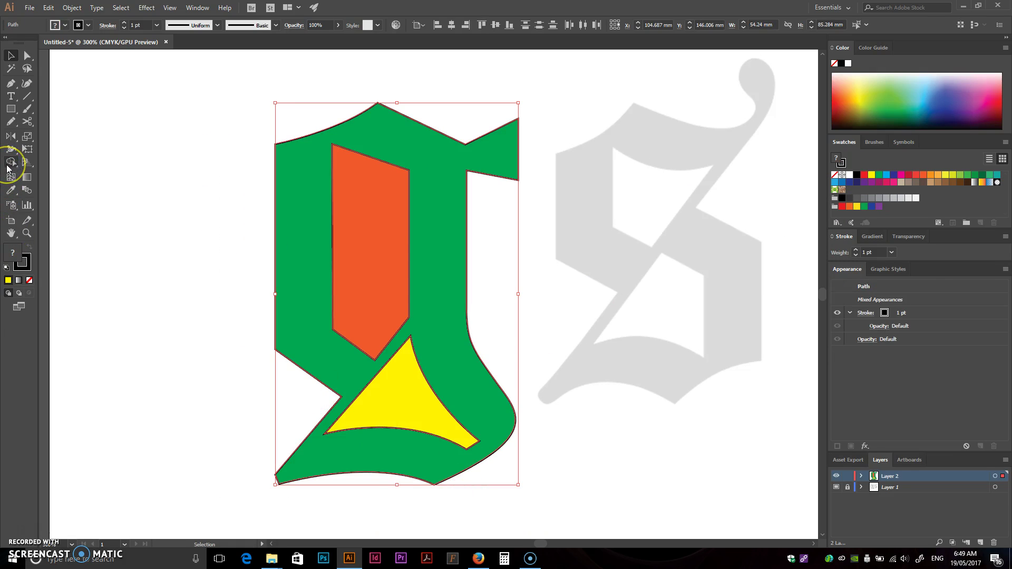
{"action": "left_click", "coordinate": [9, 164]}
{"action": "left_click", "coordinate": [385, 217], "text": "alt"}
{"action": "left_click", "coordinate": [403, 373], "text": "alt"}
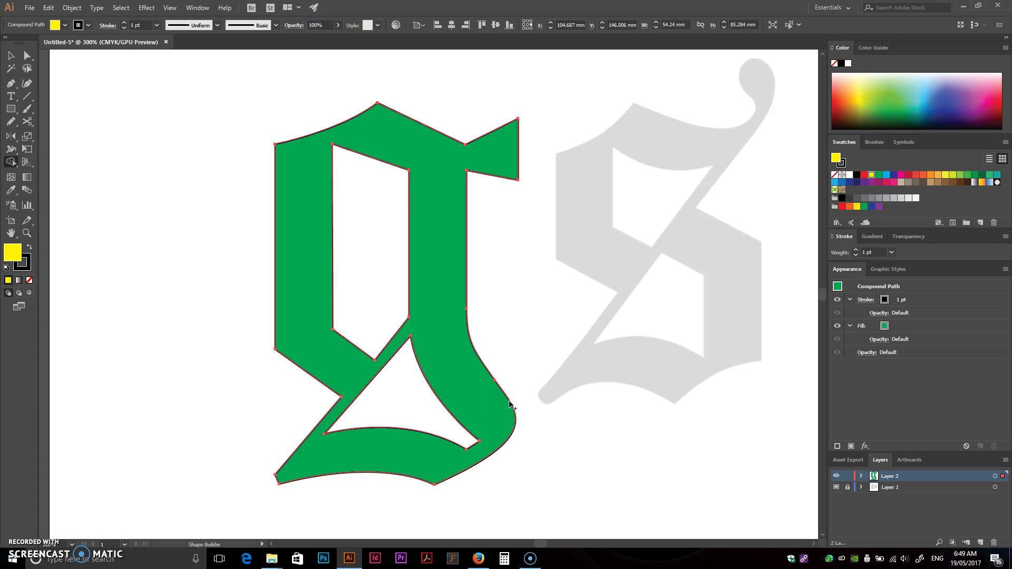
Switch to Outline mode, display all the g's anchor points and handles, and clear the selection with the s in view.
{"action": "key", "text": "a"}
{"action": "left_click", "coordinate": [428, 320]}
{"action": "key", "text": "ctrl+y"}
{"action": "left_click_drag", "start_coordinate": [222, 77], "coordinate": [584, 488]}
{"action": "scroll", "coordinate": [569, 447], "scroll_direction": "down", "scroll_amount": 2}
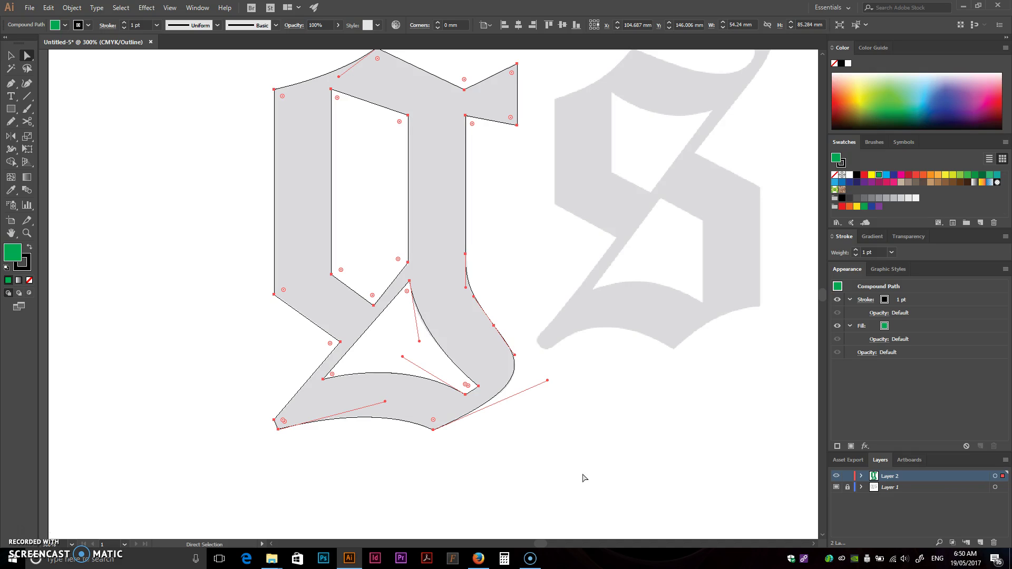
{"action": "scroll", "coordinate": [522, 295], "scroll_direction": "up", "scroll_amount": 3}
{"action": "scroll", "coordinate": [522, 296], "scroll_direction": "right", "scroll_amount": 7}
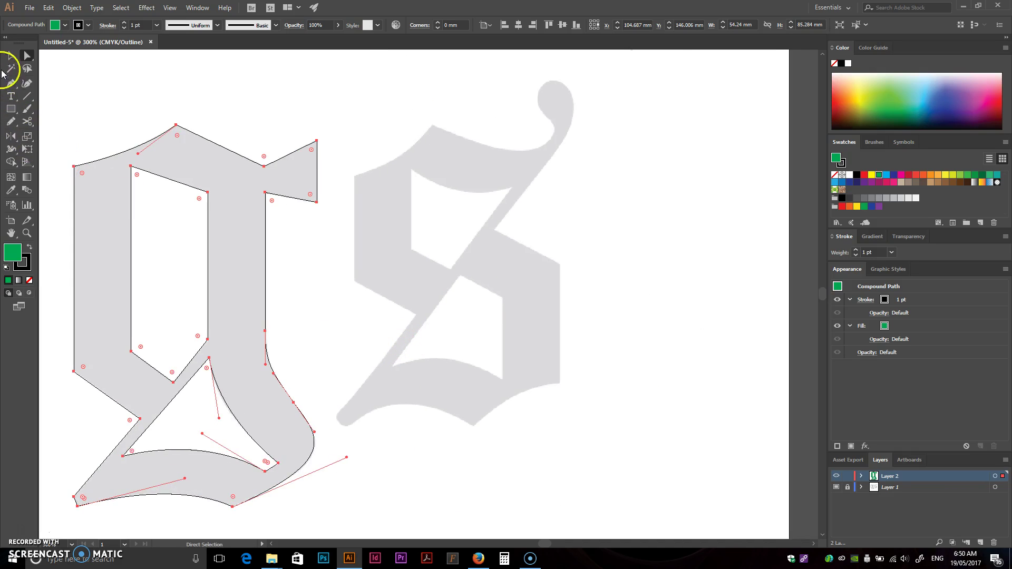
{"action": "left_click", "coordinate": [10, 54]}
{"action": "left_click", "coordinate": [618, 187]}
{"action": "scroll", "coordinate": [625, 226], "scroll_direction": "up", "scroll_amount": 1}
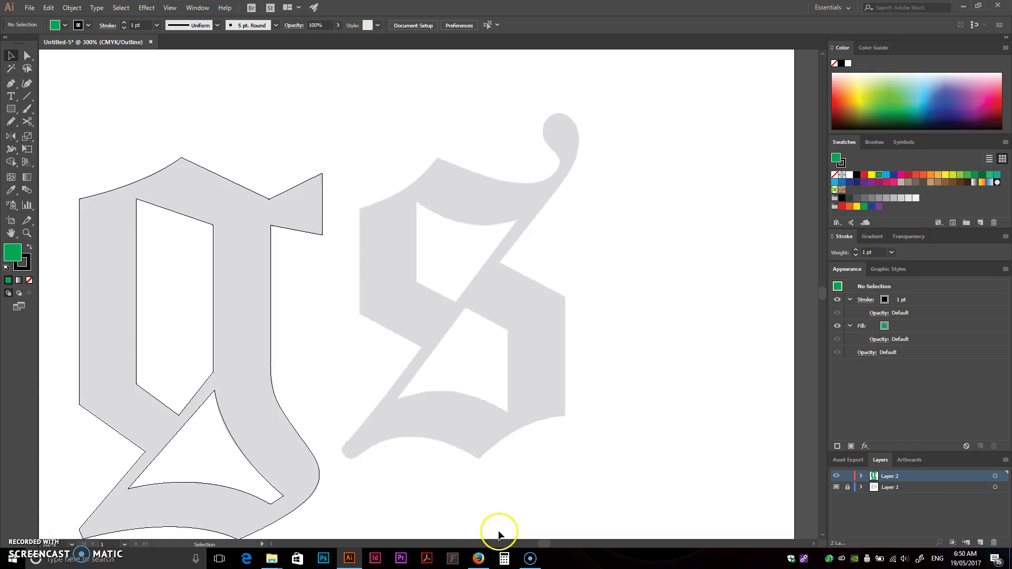
Switch to the browser and examine the article's lettering examples for how horizontal and vertical bezier handles are placed.
{"action": "left_click", "coordinate": [484, 563]}
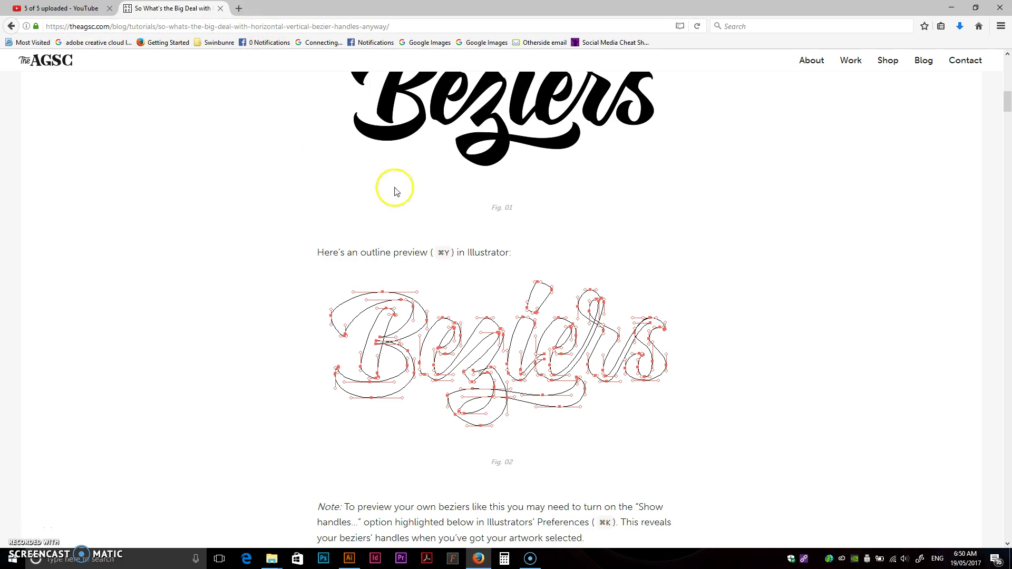
{"action": "scroll", "coordinate": [476, 235], "scroll_direction": "up", "scroll_amount": 3}
{"action": "scroll", "coordinate": [476, 236], "scroll_direction": "down", "scroll_amount": 5}
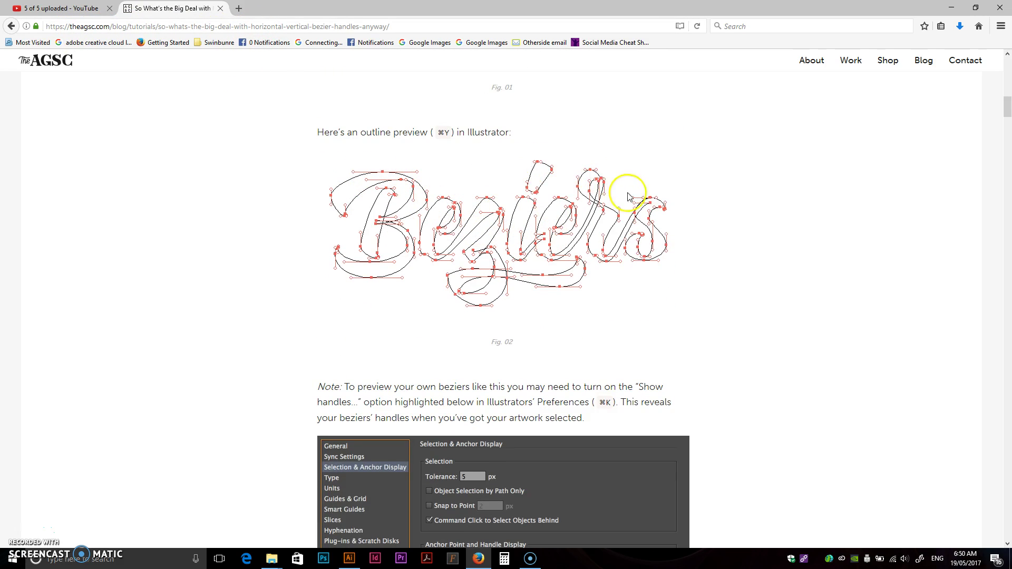
{"action": "scroll", "coordinate": [630, 197], "scroll_direction": "down", "scroll_amount": 2}
{"action": "scroll", "coordinate": [475, 162], "scroll_direction": "down", "scroll_amount": 20}
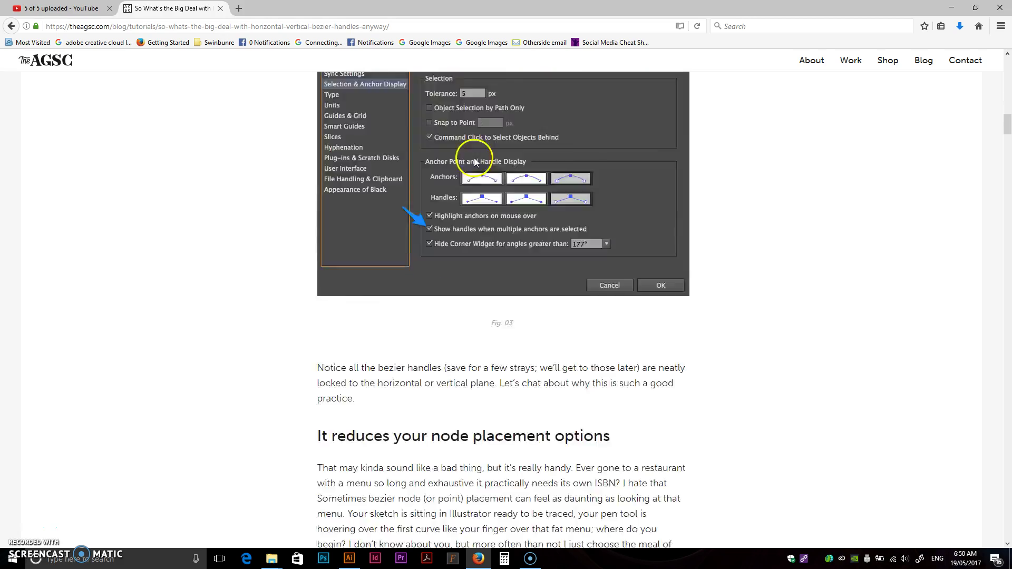
{"action": "scroll", "coordinate": [479, 165], "scroll_direction": "down", "scroll_amount": 20}
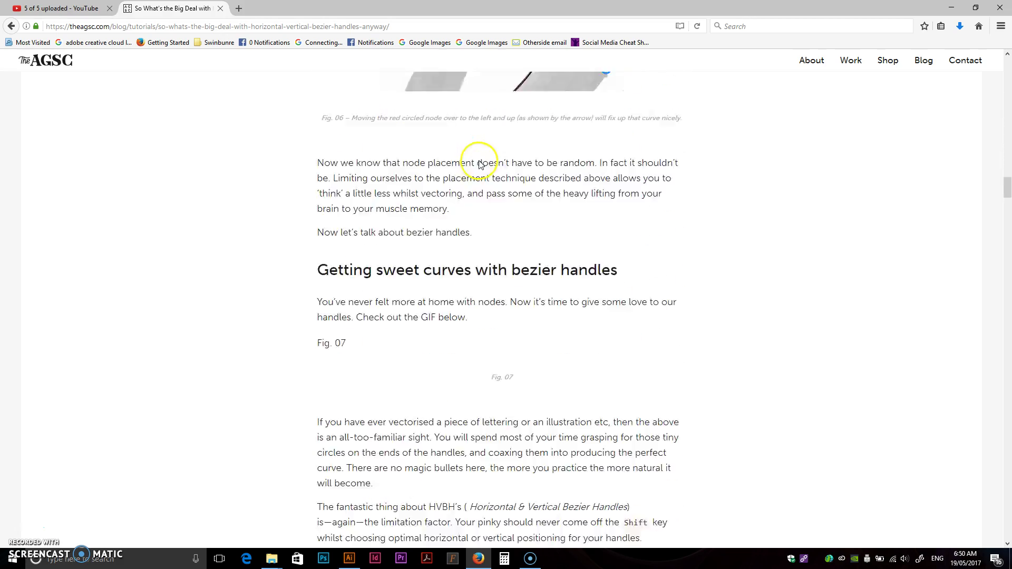
{"action": "scroll", "coordinate": [479, 161], "scroll_direction": "down", "scroll_amount": 8}
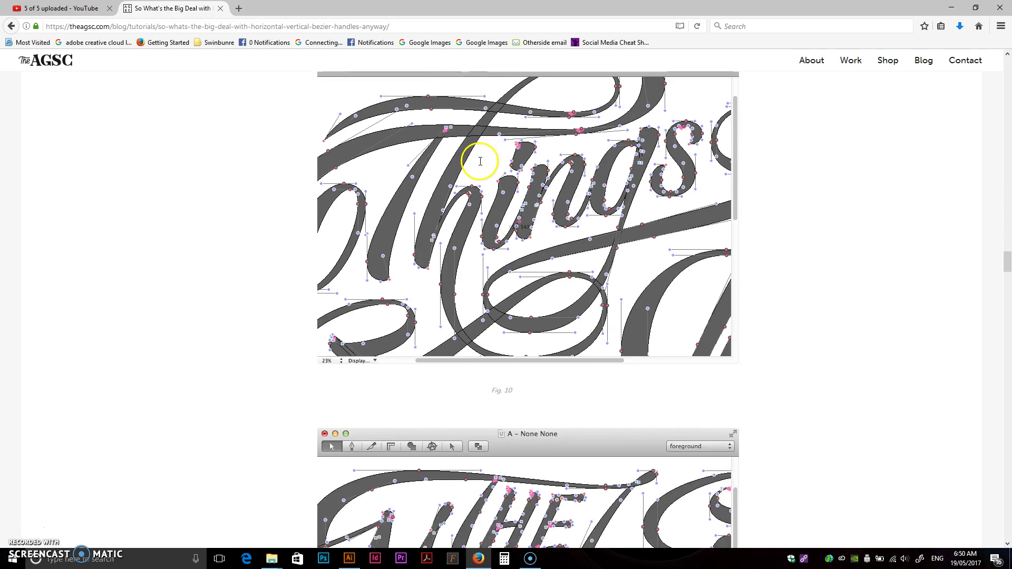
{"action": "scroll", "coordinate": [480, 222], "scroll_direction": "up", "scroll_amount": 1}
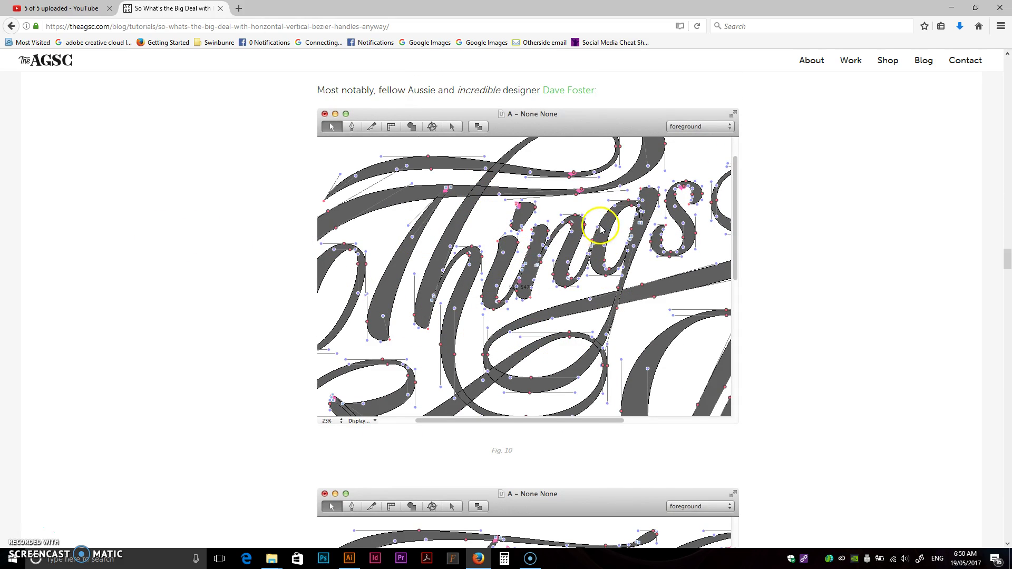
{"action": "scroll", "coordinate": [623, 297], "scroll_direction": "down", "scroll_amount": 7}
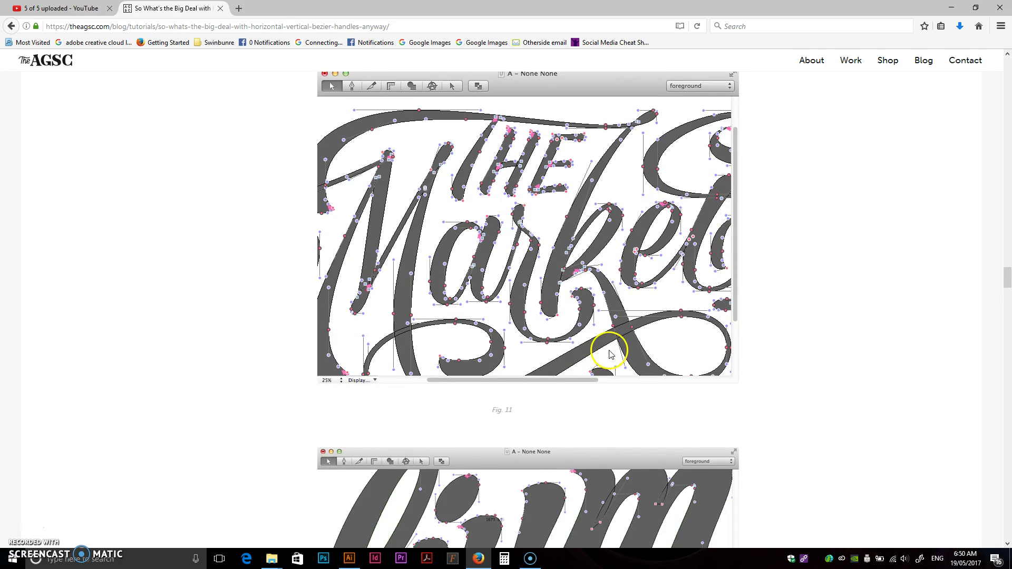
{"action": "scroll", "coordinate": [610, 358], "scroll_direction": "down", "scroll_amount": 5}
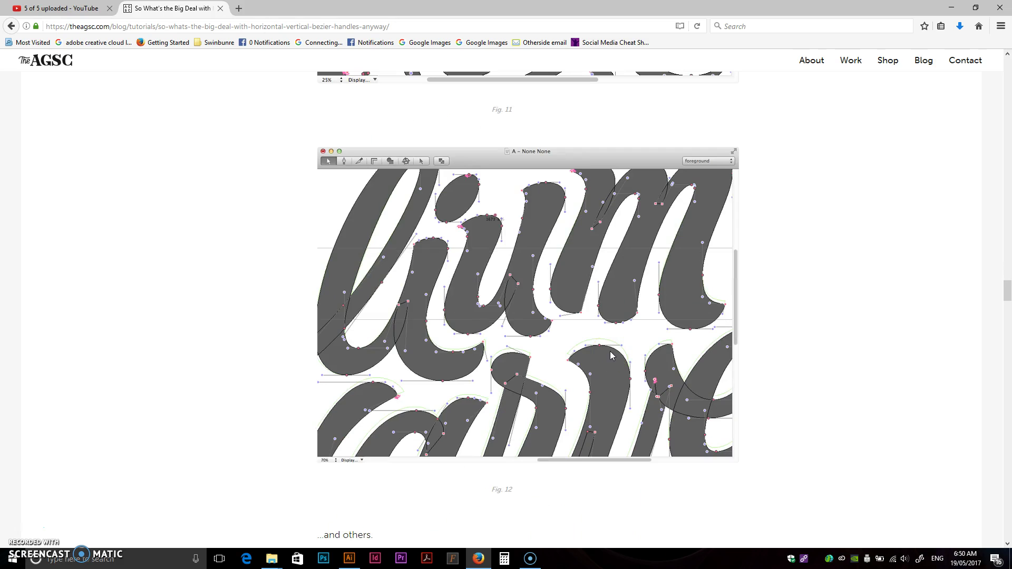
{"action": "scroll", "coordinate": [612, 353], "scroll_direction": "down", "scroll_amount": 15}
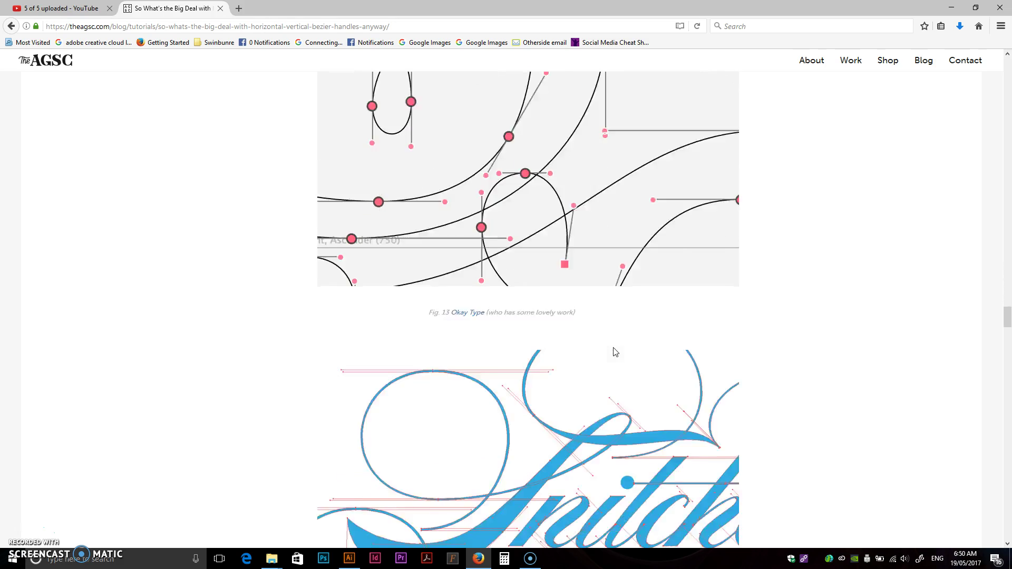
{"action": "scroll", "coordinate": [616, 349], "scroll_direction": "down", "scroll_amount": 6}
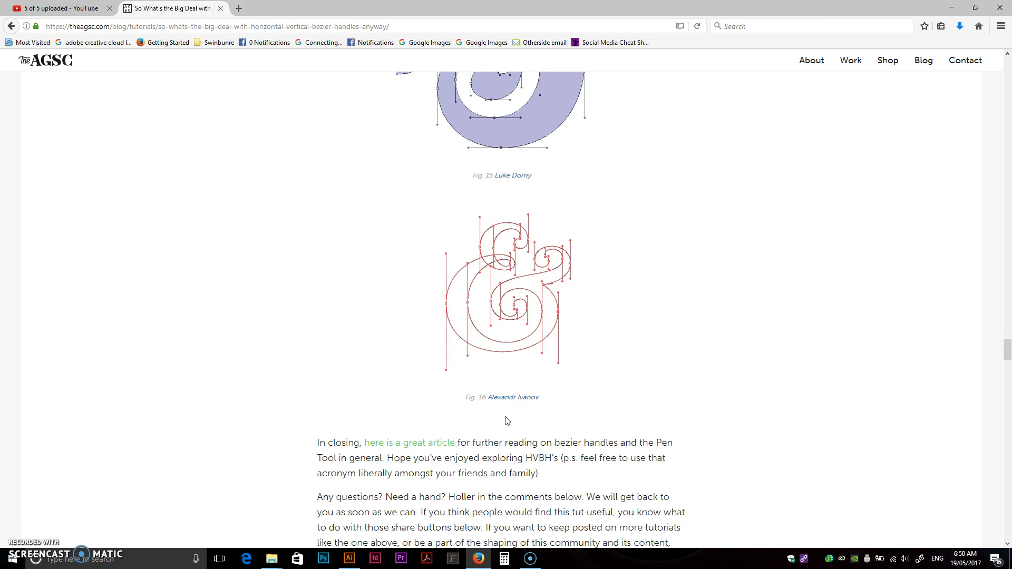
{"action": "left_click_drag", "start_coordinate": [1008, 345], "coordinate": [1003, 82]}
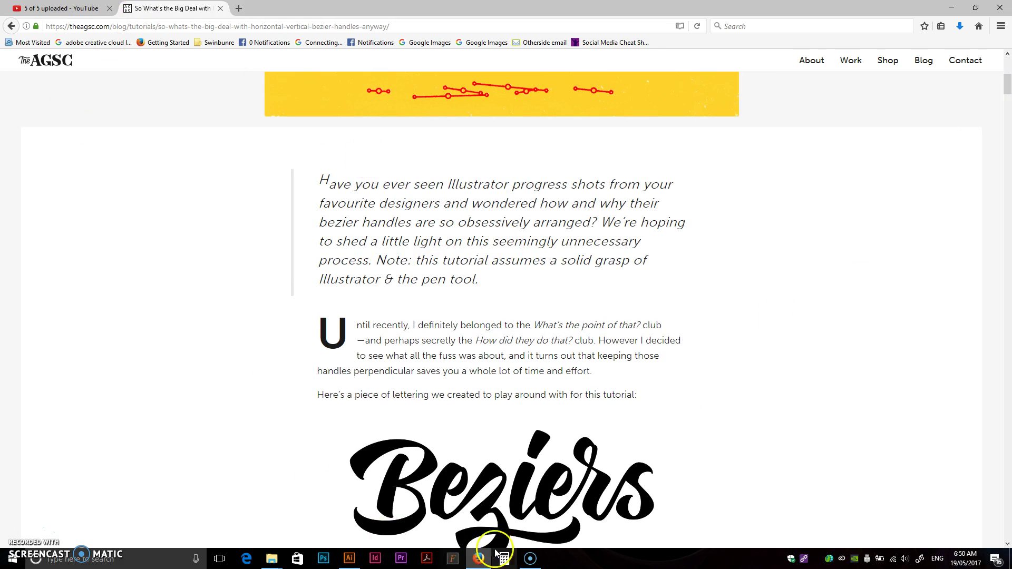
Switch back to Illustrator and draw a circle about 26 mm in diameter in the empty area beside the s.
{"action": "left_click", "coordinate": [350, 559]}
{"action": "left_click", "coordinate": [21, 109]}
{"action": "left_click_drag", "start_coordinate": [21, 109], "coordinate": [42, 134]}
{"action": "left_click_drag", "start_coordinate": [703, 205], "coordinate": [727, 262]}
Select the circle's anchor points with Direct Selection to examine their horizontal and vertical handles, and clear the selection.
{"action": "key", "text": "a"}
{"action": "left_click_drag", "start_coordinate": [628, 110], "coordinate": [758, 304]}
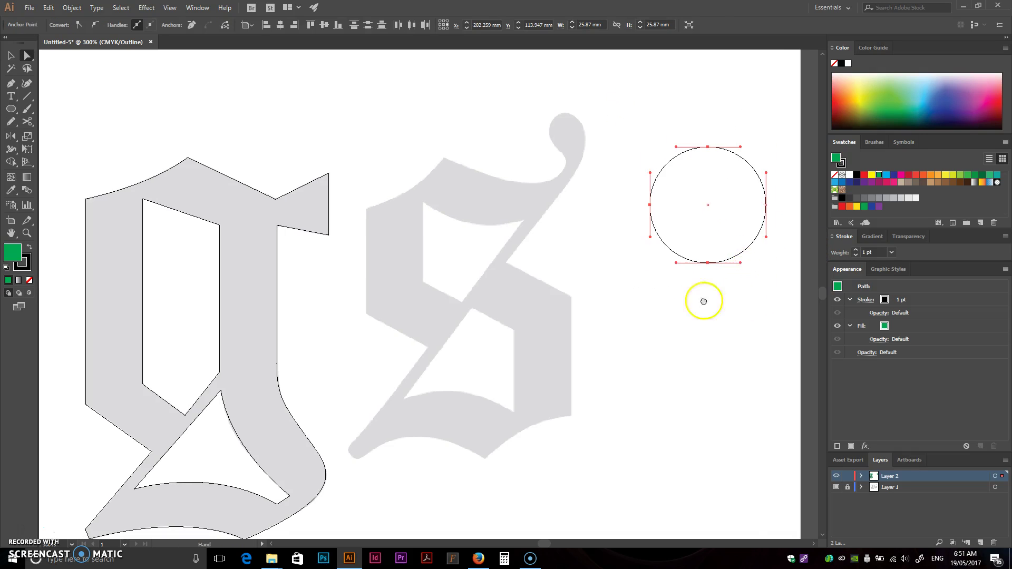
{"action": "scroll", "coordinate": [703, 300], "scroll_direction": "right", "scroll_amount": 3}
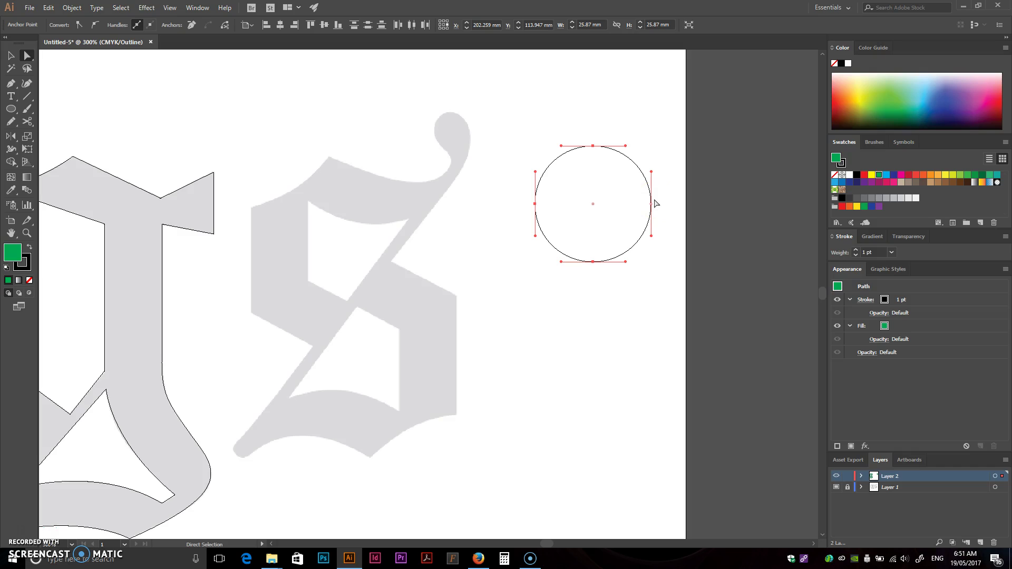
{"action": "left_click", "coordinate": [593, 145]}
{"action": "left_click", "coordinate": [487, 210]}
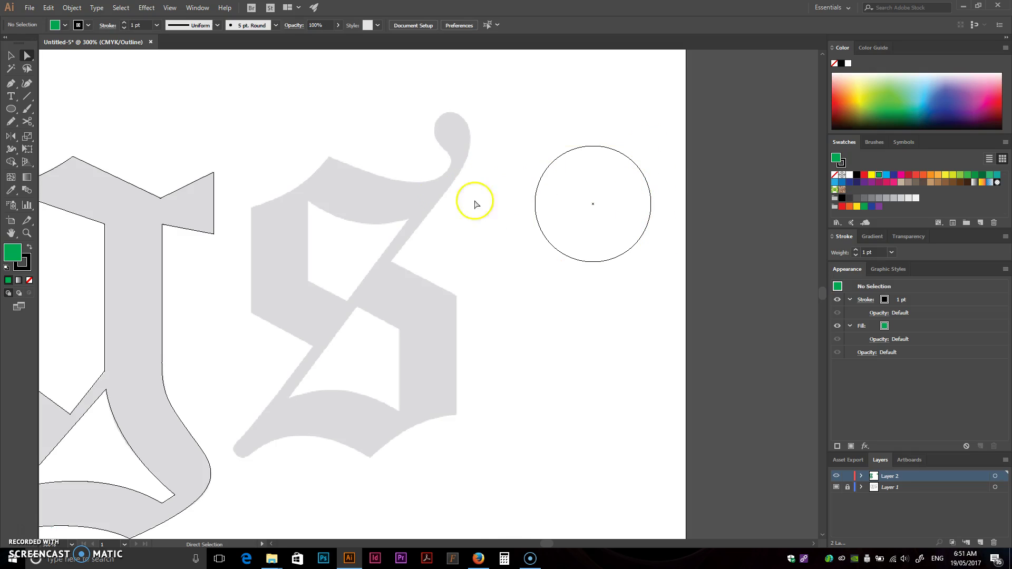
Start the s's outer outline with the Pen tool, drawing a straight segment from the notch beside the diagonal to the upper outer corner.
{"action": "left_click", "coordinate": [11, 83]}
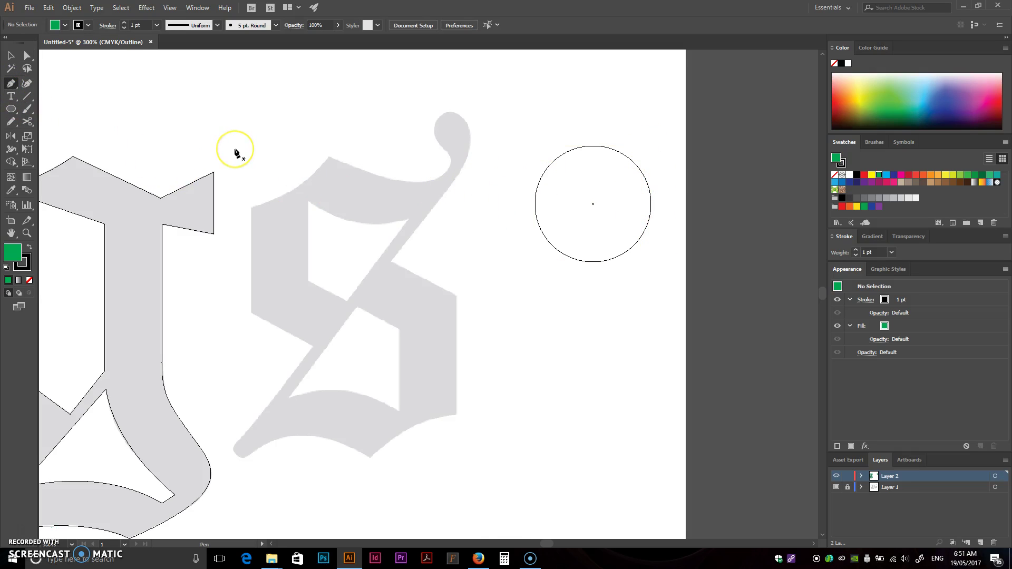
{"action": "scroll", "coordinate": [466, 340], "scroll_direction": "down", "scroll_amount": 2}
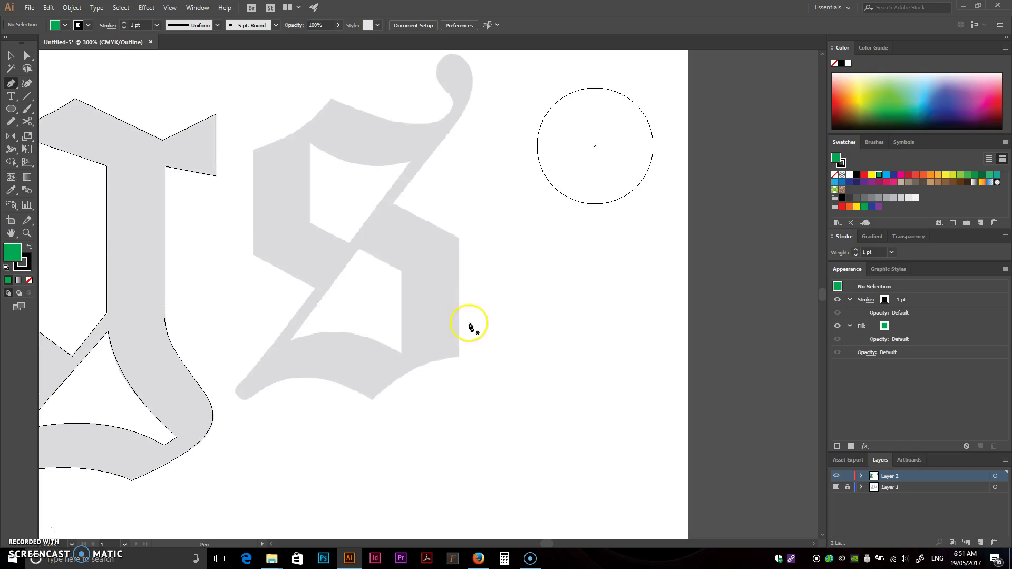
{"action": "scroll", "coordinate": [470, 330], "scroll_direction": "up", "scroll_amount": 1, "text": "alt"}
{"action": "scroll", "coordinate": [475, 327], "scroll_direction": "down", "scroll_amount": 2}
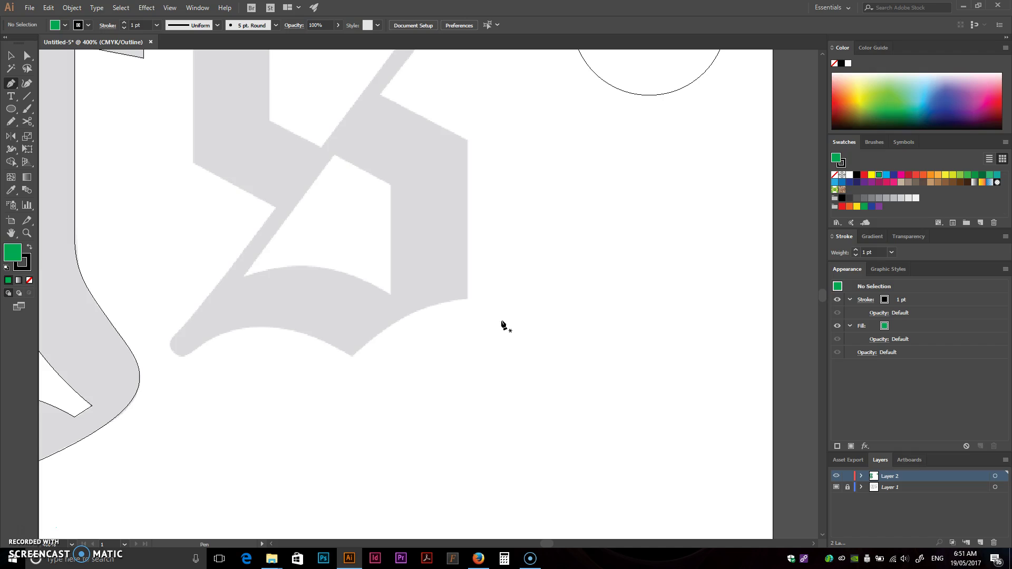
{"action": "left_click_drag", "start_coordinate": [483, 192], "coordinate": [520, 312]}
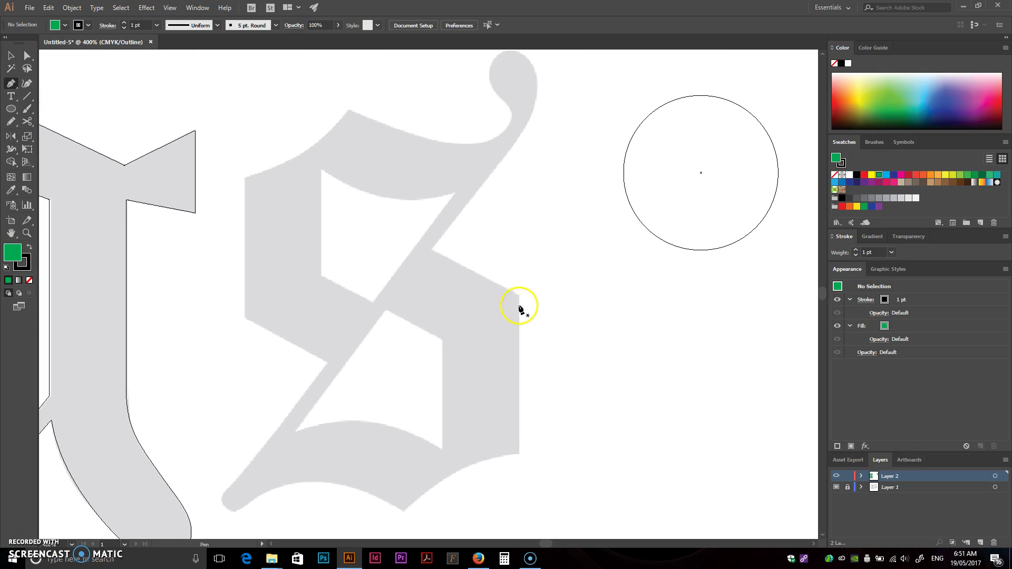
{"action": "left_click", "coordinate": [432, 249]}
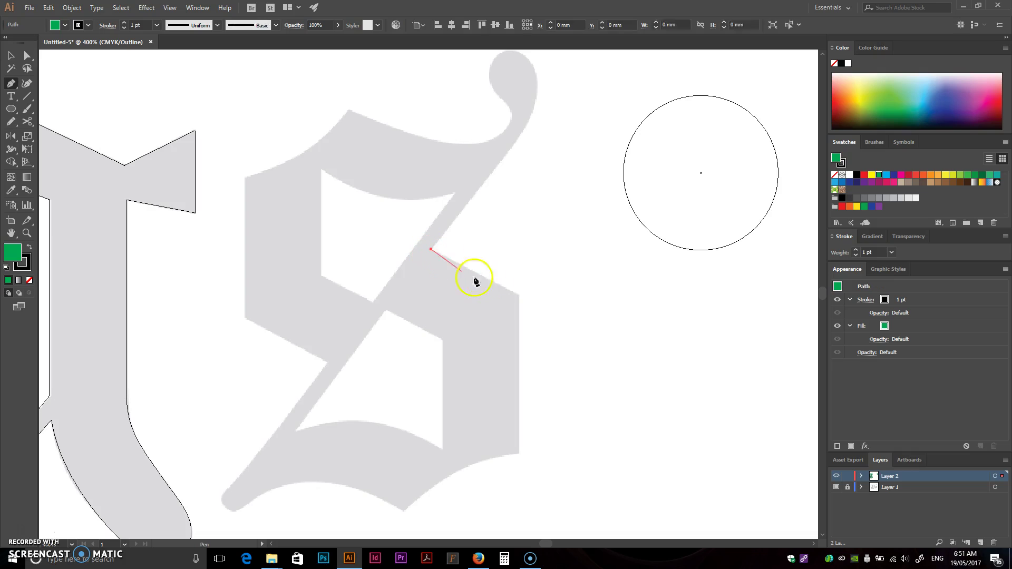
{"action": "left_click", "coordinate": [518, 295]}
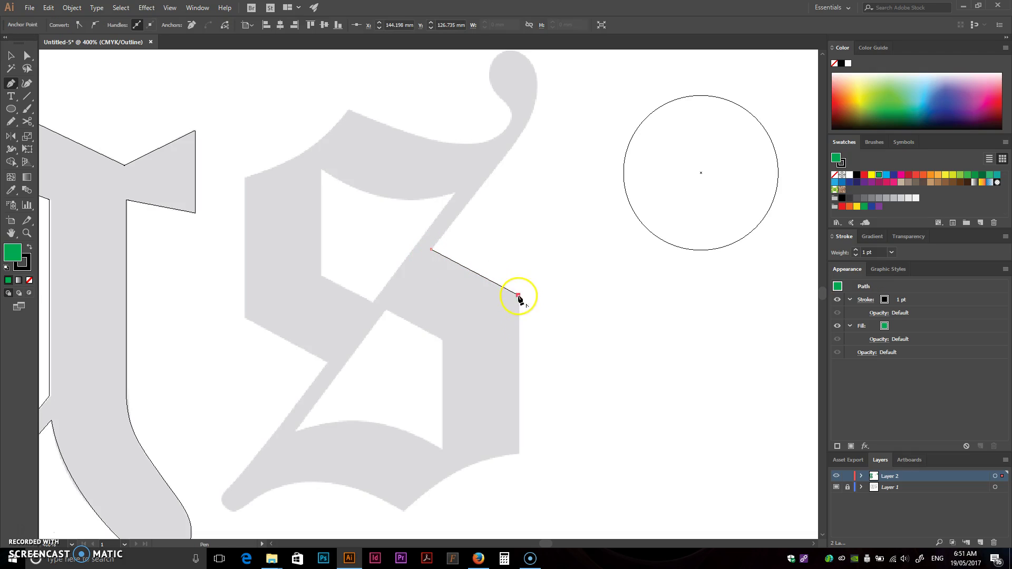
Trace the s's straight vertical edge and the curve down to its bottom point, lengthening the horizontal handle to fit the curve.
{"action": "scroll", "coordinate": [522, 338], "scroll_direction": "down", "scroll_amount": 2}
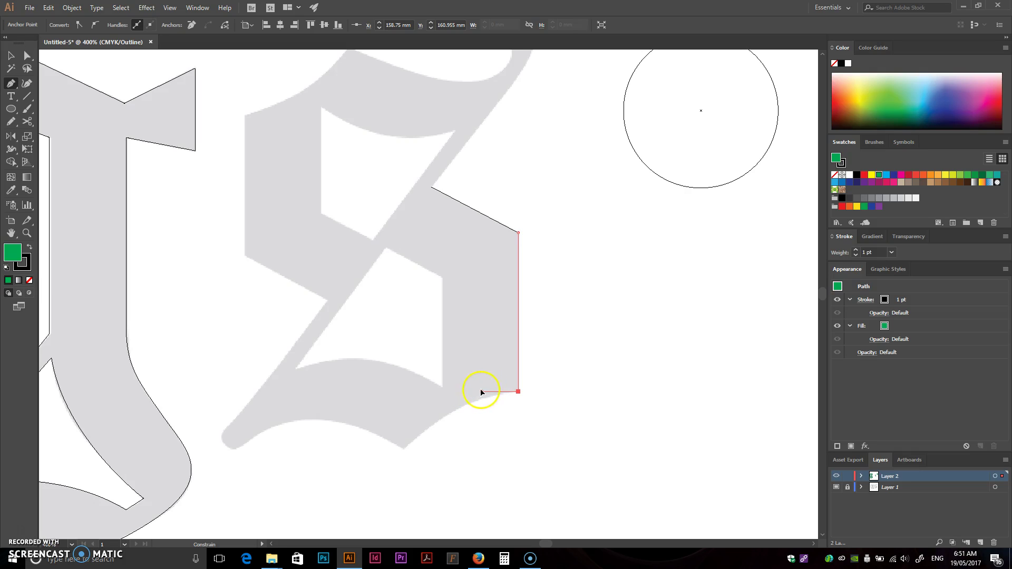
{"action": "left_click_drag", "start_coordinate": [473, 391], "coordinate": [471, 391]}
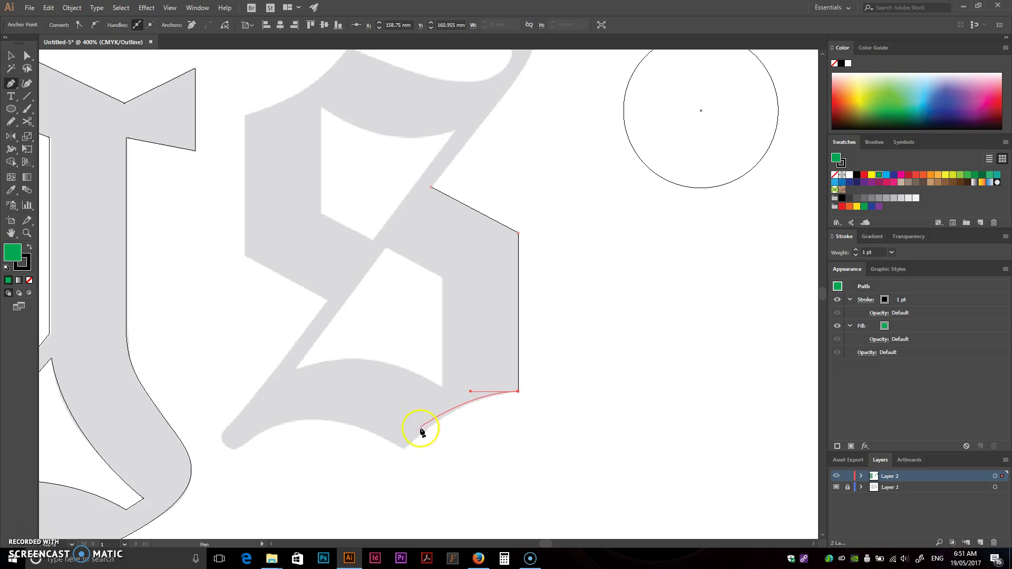
{"action": "left_click", "coordinate": [403, 449]}
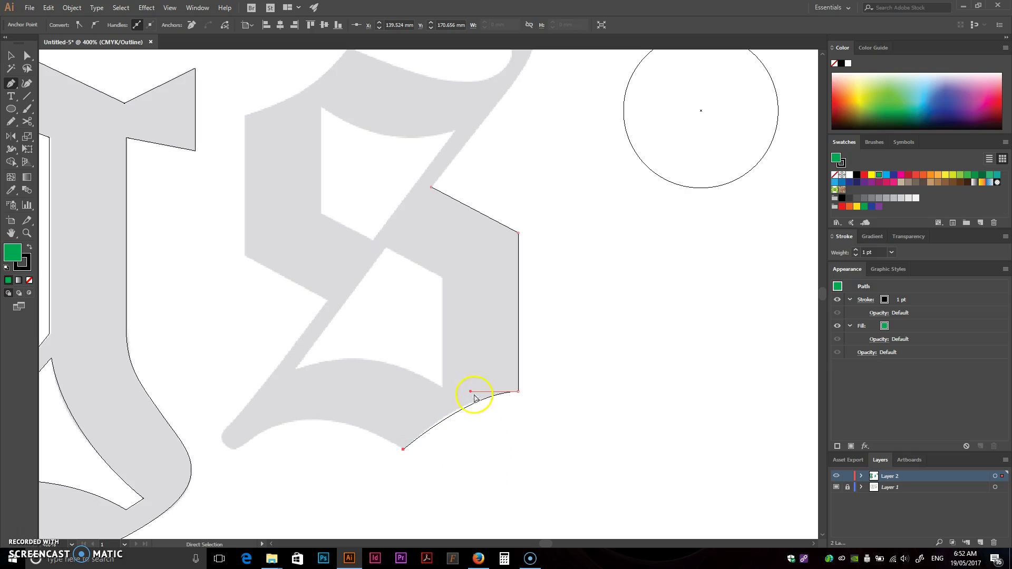
{"action": "left_click_drag", "start_coordinate": [470, 392], "coordinate": [467, 392]}
{"action": "left_click_drag", "start_coordinate": [460, 392], "coordinate": [460, 392]}
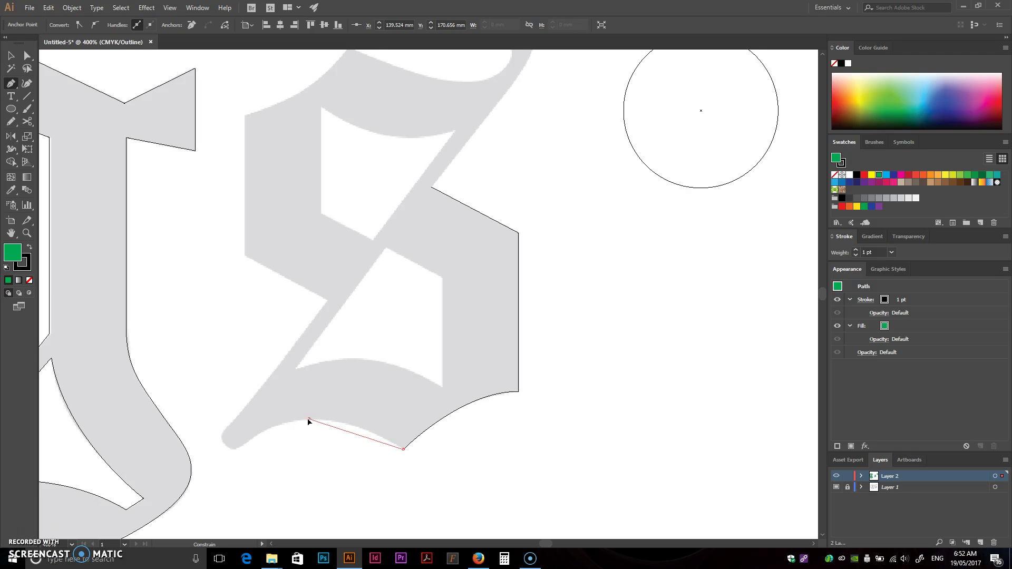
Trace the s's concave underside through its crest to the rounded tip's lowest point with horizontal handles, shortening the crest's outgoing handle.
{"action": "left_click_drag", "start_coordinate": [296, 423], "coordinate": [276, 424]}
{"action": "left_click_drag", "start_coordinate": [312, 417], "coordinate": [450, 353]}
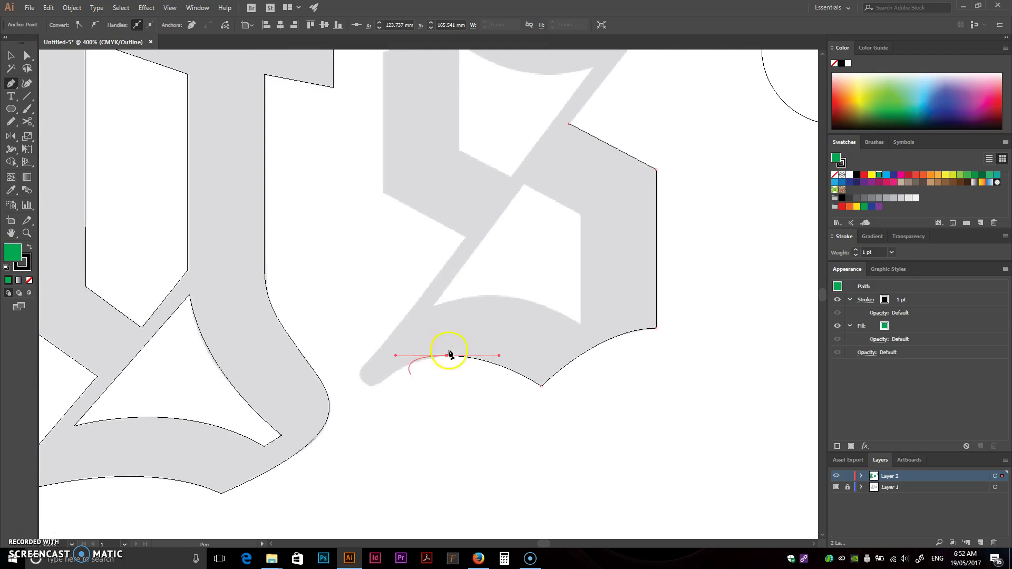
{"action": "scroll", "coordinate": [369, 382], "scroll_direction": "up", "scroll_amount": 2}
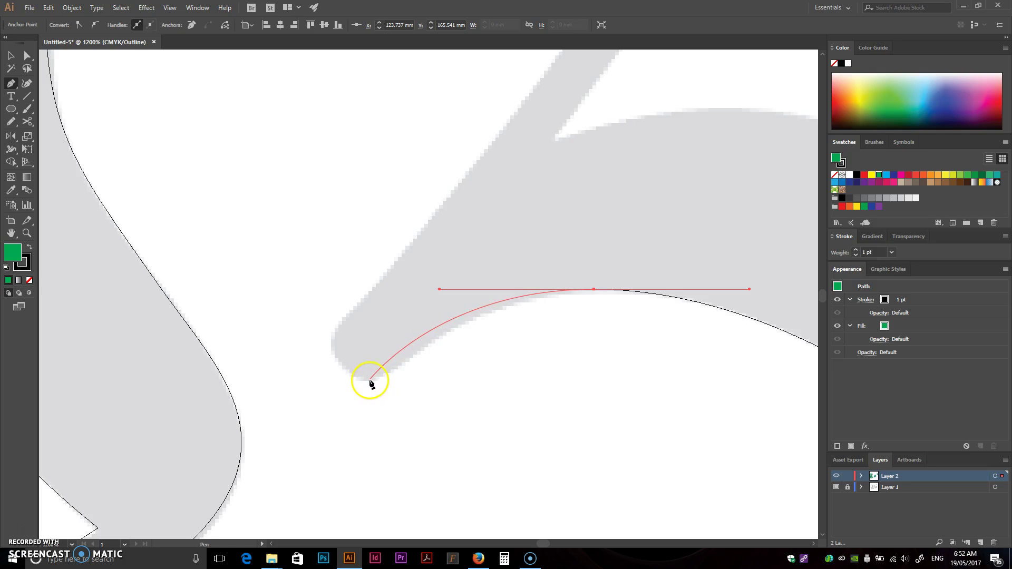
{"action": "left_click_drag", "start_coordinate": [369, 380], "coordinate": [336, 382]}
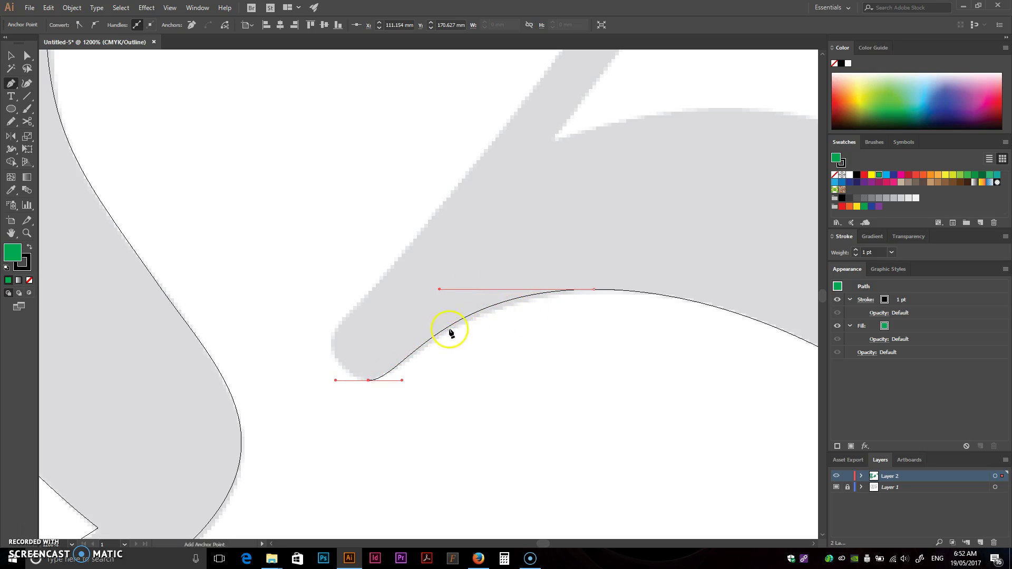
{"action": "key", "text": "ctrl"}
{"action": "left_click_drag", "start_coordinate": [440, 290], "coordinate": [465, 289]}
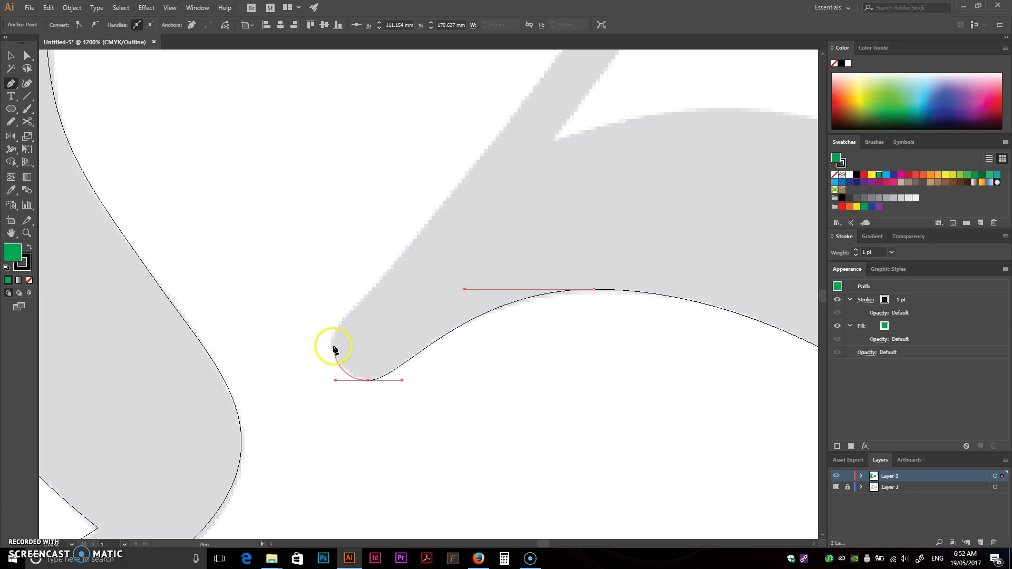
Trace around the s's rounded lower tip to its outermost point with vertical handles, and shorten the lowest point's outgoing handle.
{"action": "left_click_drag", "start_coordinate": [333, 346], "coordinate": [333, 320]}
{"action": "key", "text": "ctrl"}
{"action": "left_click_drag", "start_coordinate": [336, 383], "coordinate": [352, 385]}
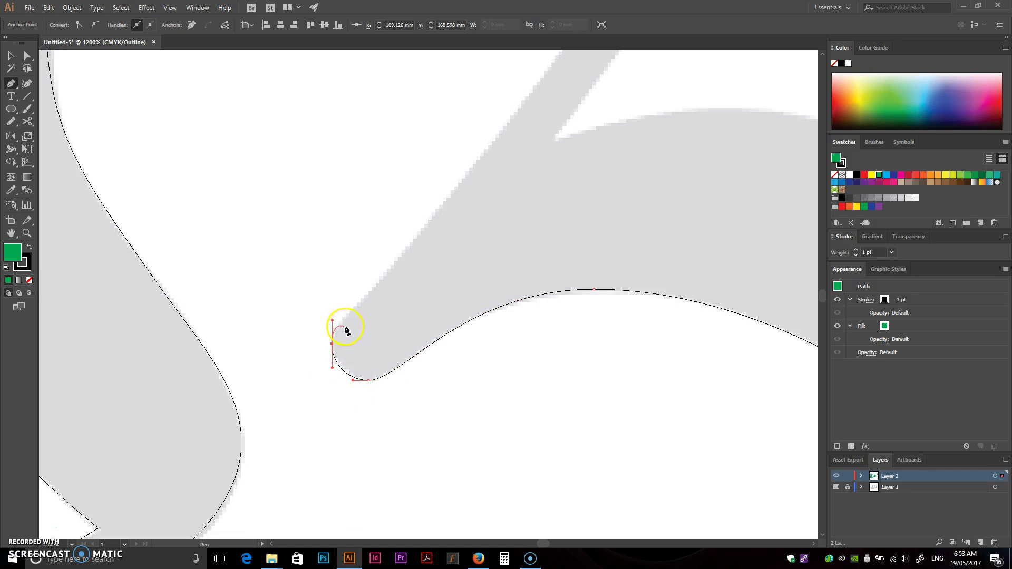
Redraw the outermost point of the s's rounded lower tip with vertical handles, and shorten the lowest point's outgoing horizontal handle to fit the curve.
{"action": "scroll", "coordinate": [449, 211], "scroll_direction": "down", "scroll_amount": 3}
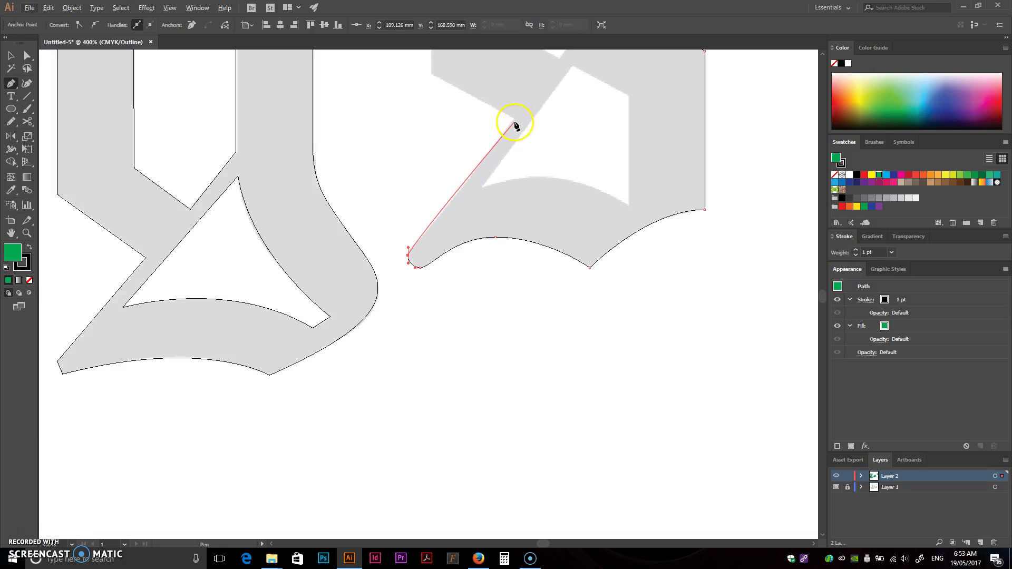
{"action": "scroll", "coordinate": [454, 215], "scroll_direction": "up", "scroll_amount": 2}
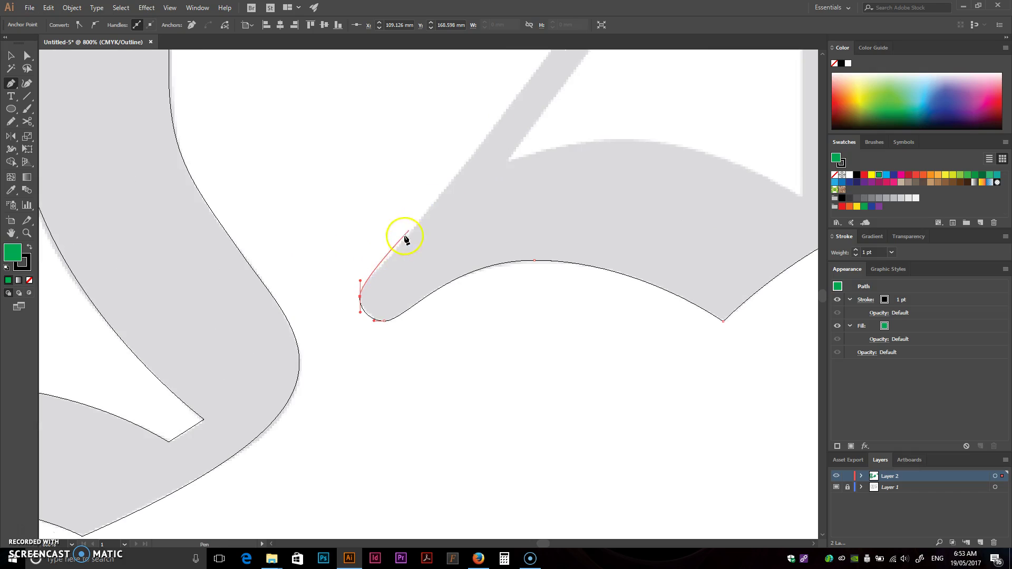
{"action": "scroll", "coordinate": [423, 242], "scroll_direction": "down", "scroll_amount": 2}
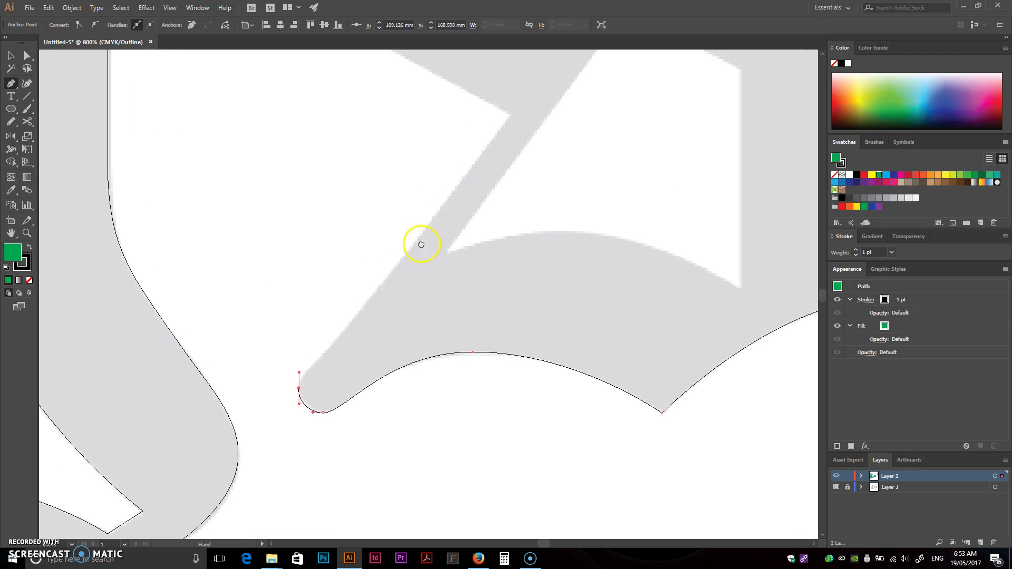
{"action": "scroll", "coordinate": [372, 308], "scroll_direction": "up", "scroll_amount": 4}
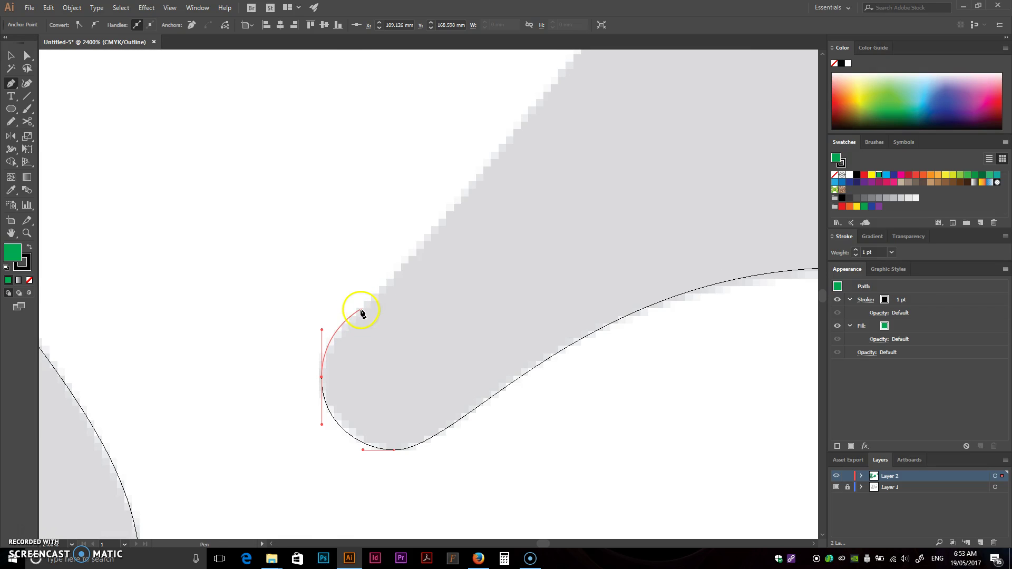
{"action": "scroll", "coordinate": [362, 308], "scroll_direction": "down", "scroll_amount": 3}
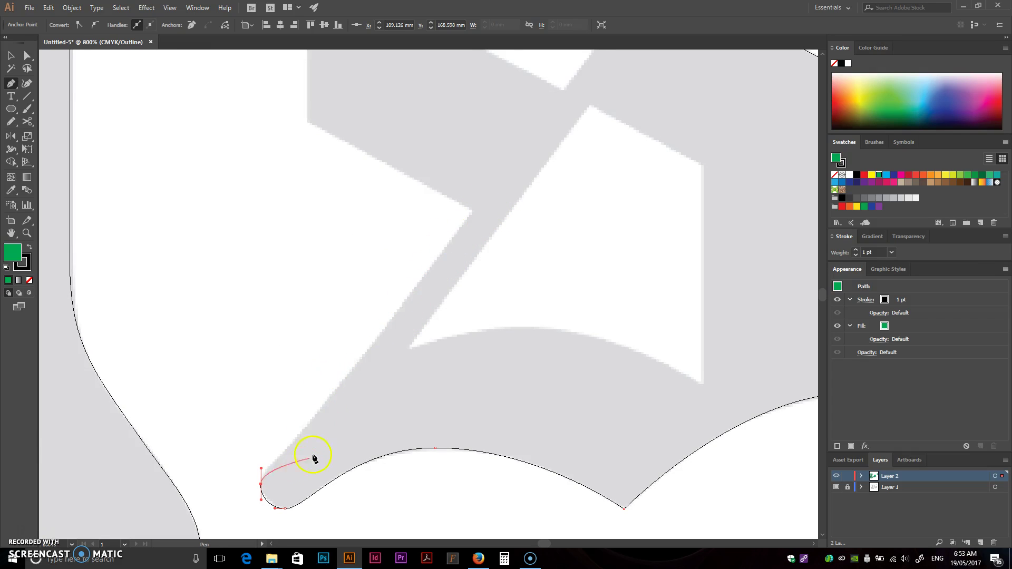
{"action": "scroll", "coordinate": [285, 477], "scroll_direction": "up", "scroll_amount": 4}
{"action": "left_click_drag", "start_coordinate": [288, 413], "coordinate": [324, 271]}
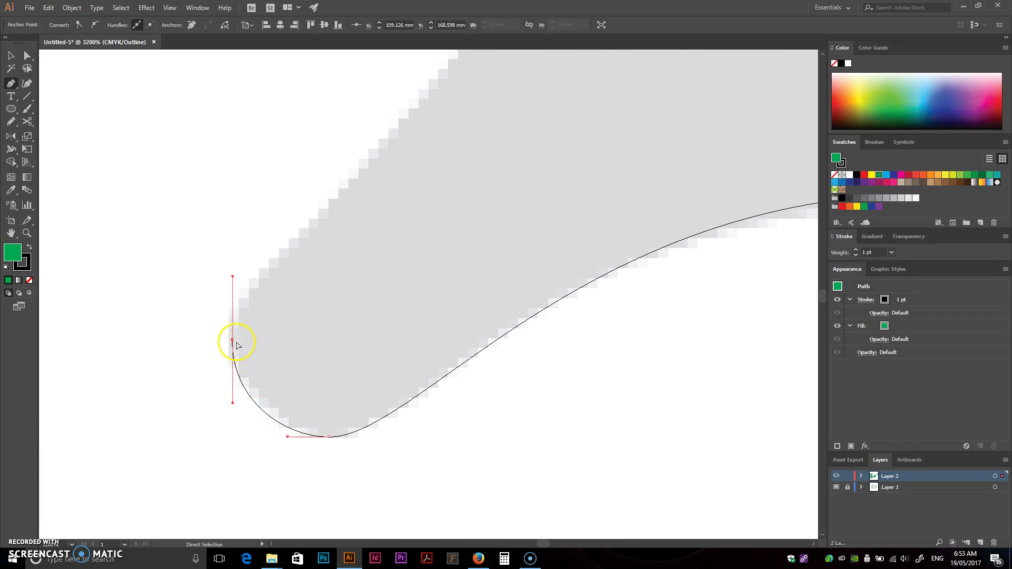
{"action": "key", "text": "ctrl+z"}
{"action": "left_click_drag", "start_coordinate": [231, 348], "coordinate": [230, 299]}
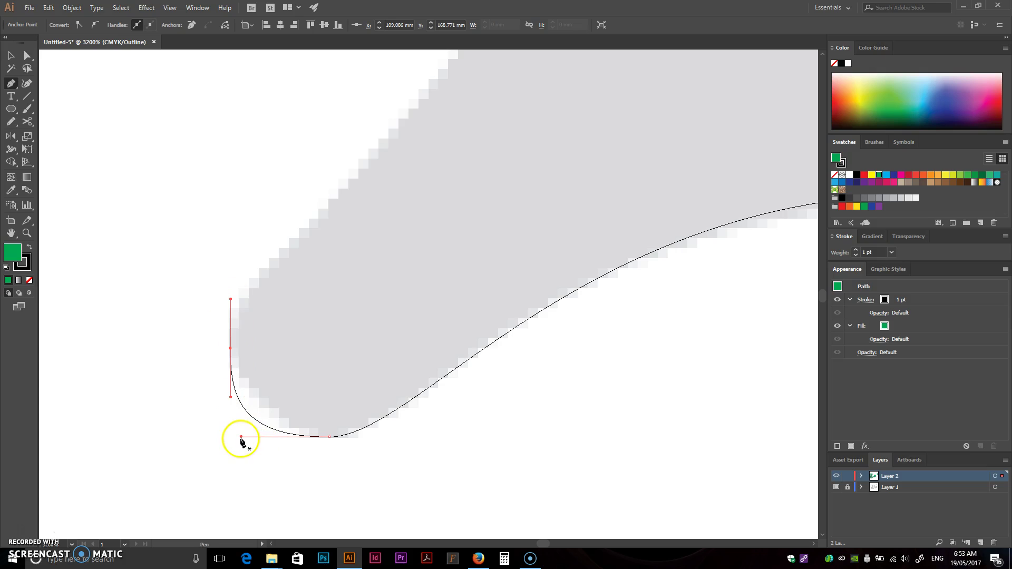
{"action": "left_click_drag", "start_coordinate": [250, 436], "coordinate": [279, 436]}
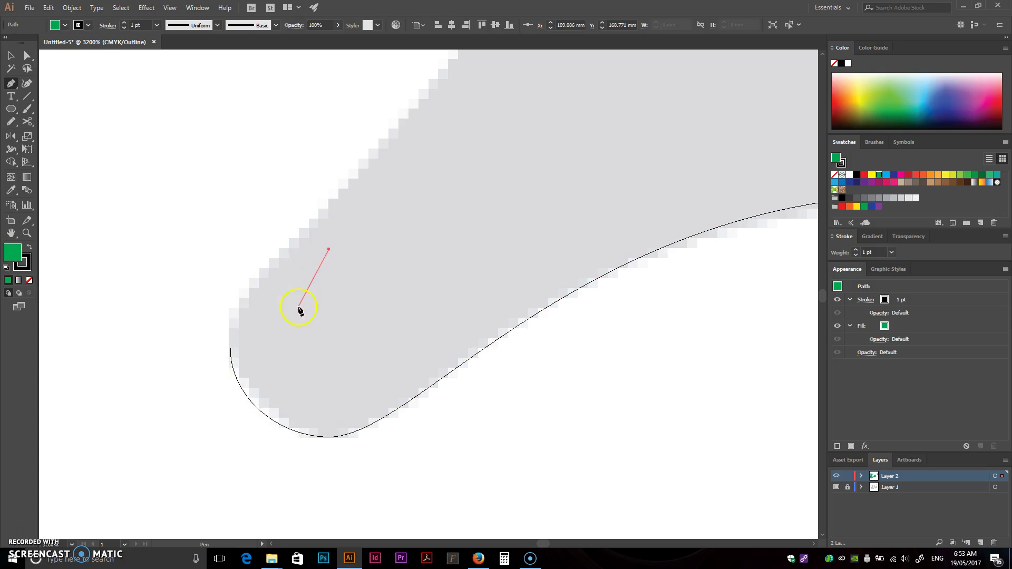
{"action": "left_click_drag", "start_coordinate": [231, 348], "coordinate": [229, 297]}
Trace the upper side of the s's lower tip onto the diagonal and continue with a straight segment up to the inner notch corner.
{"action": "scroll", "coordinate": [269, 266], "scroll_direction": "down", "scroll_amount": 5}
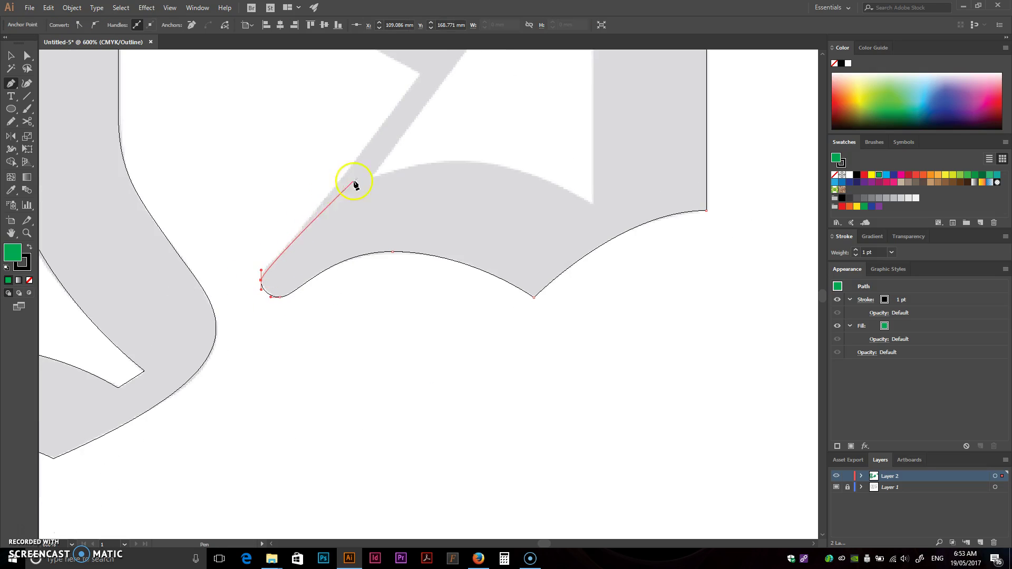
{"action": "scroll", "coordinate": [293, 276], "scroll_direction": "up", "scroll_amount": 2}
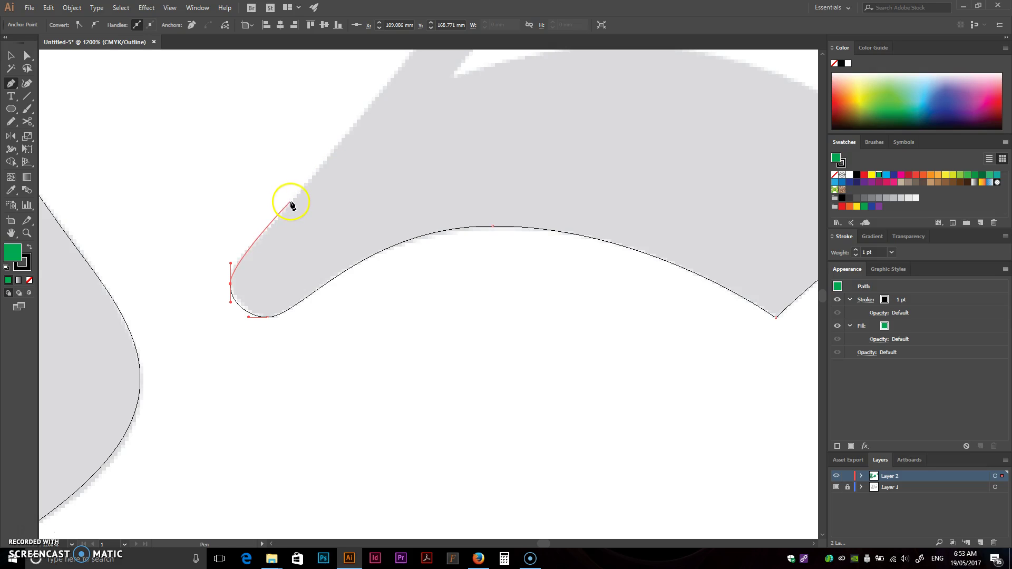
{"action": "scroll", "coordinate": [338, 159], "scroll_direction": "up", "scroll_amount": 5}
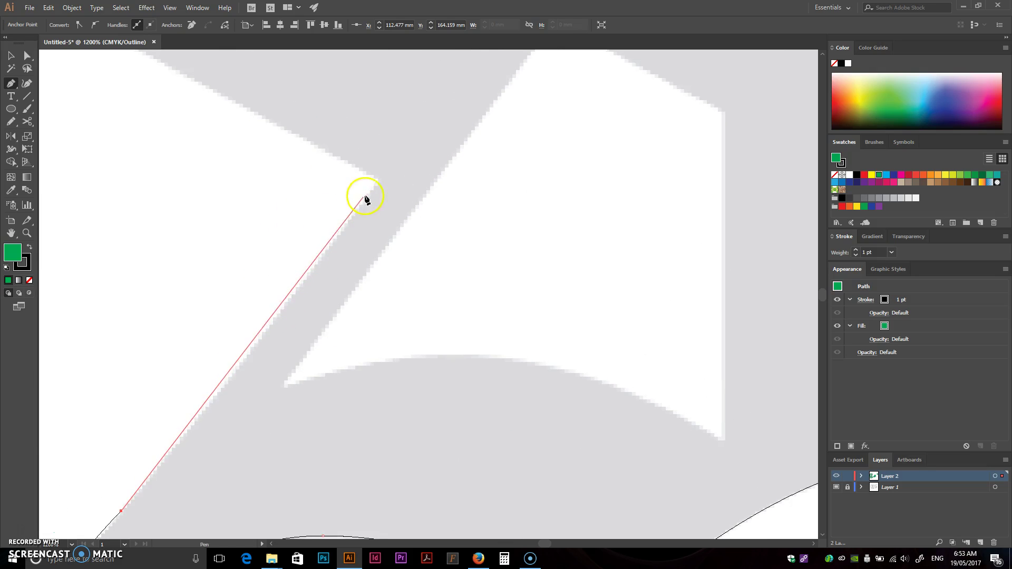
{"action": "left_click", "coordinate": [379, 181]}
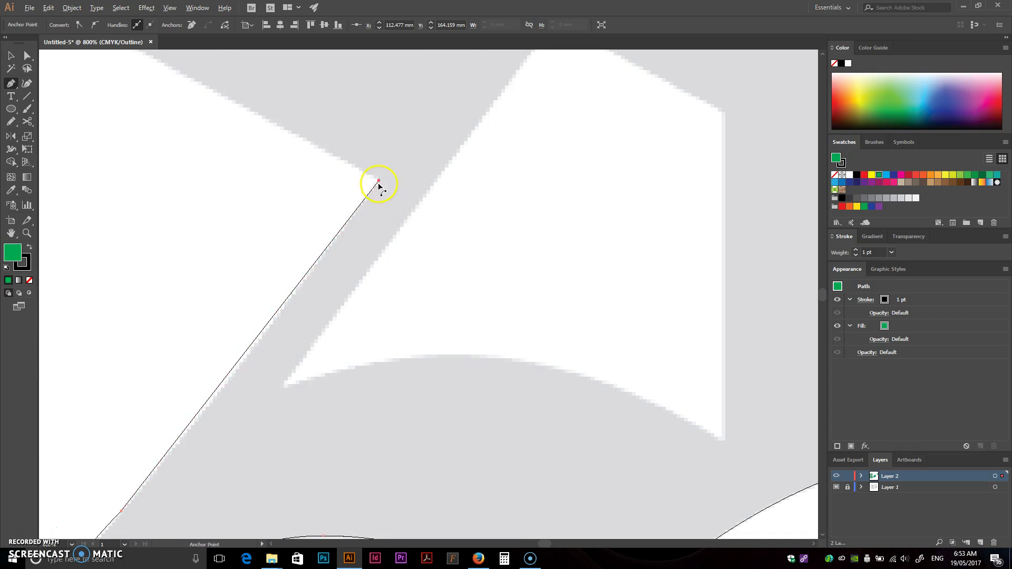
Trace straight segments from the notch to the s's outer corner and up the vertical edge to its upper end.
{"action": "scroll", "coordinate": [427, 287], "scroll_direction": "down", "scroll_amount": 2}
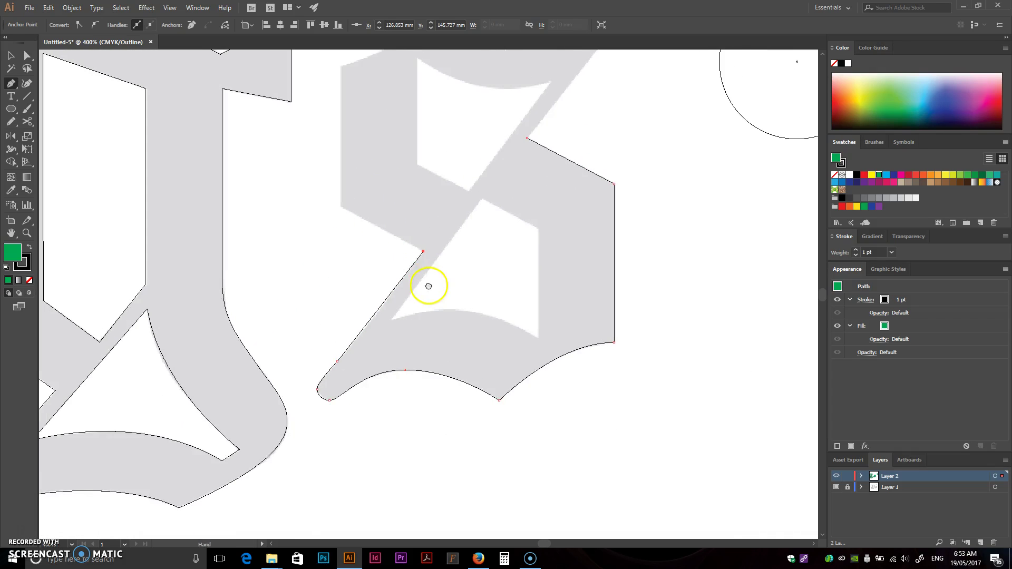
{"action": "left_click", "coordinate": [341, 207]}
{"action": "scroll", "coordinate": [348, 211], "scroll_direction": "up", "scroll_amount": 3}
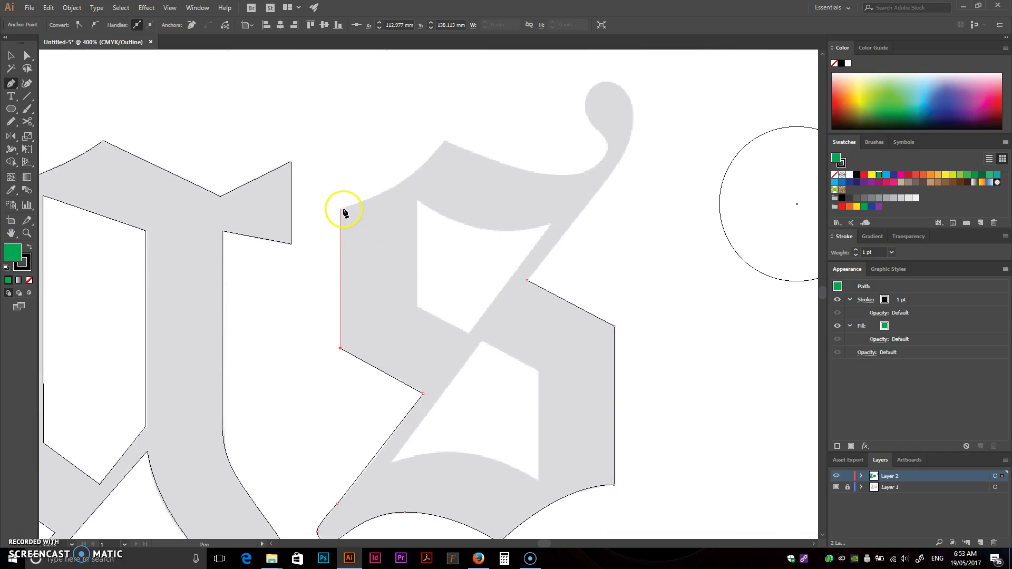
{"action": "left_click", "coordinate": [343, 210]}
Pull a long horizontal outgoing handle from the corner at the upper end of the s's vertical edge.
{"action": "scroll", "coordinate": [345, 237], "scroll_direction": "up", "scroll_amount": 3}
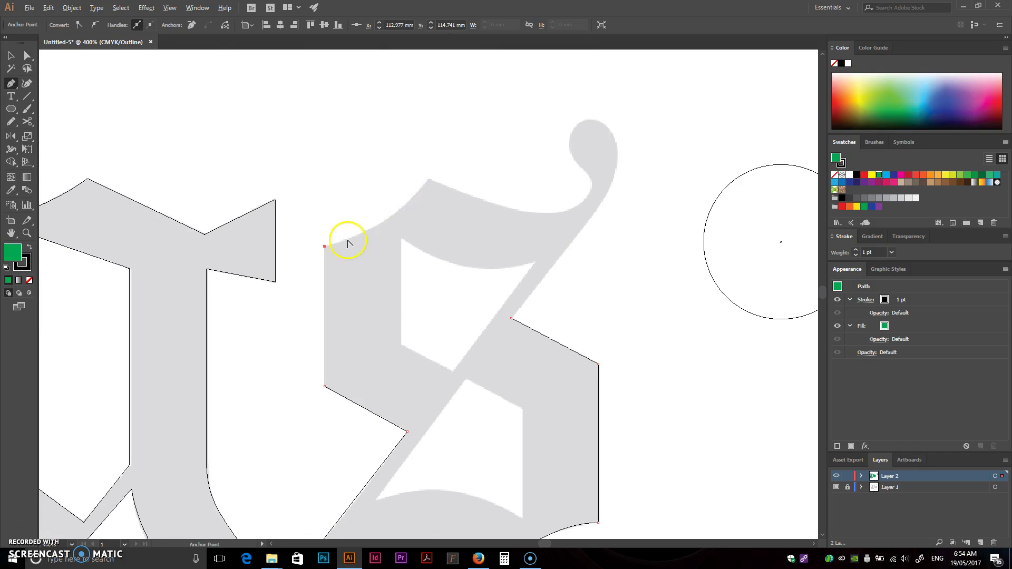
{"action": "left_click_drag", "start_coordinate": [360, 253], "coordinate": [360, 282]}
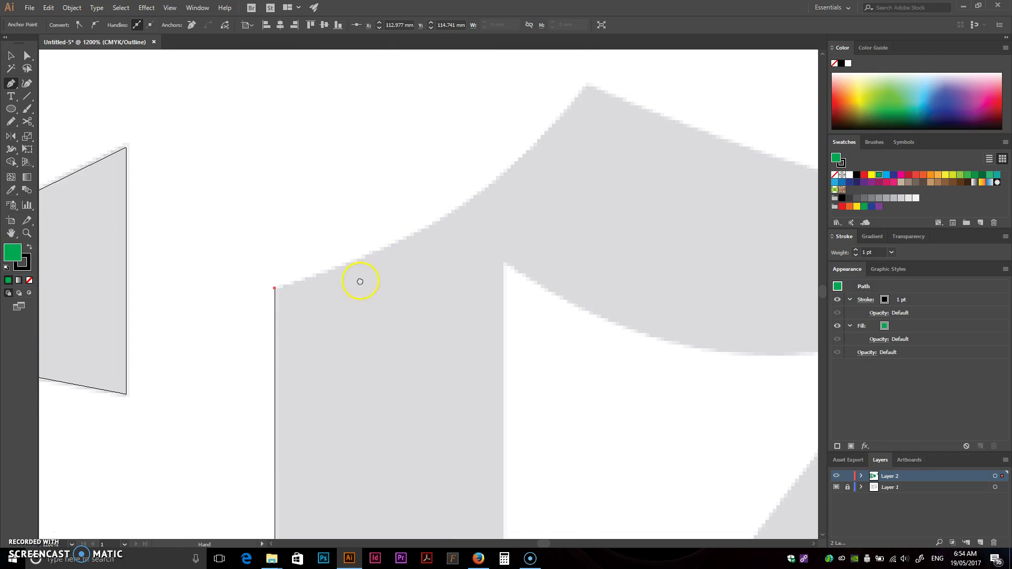
{"action": "left_click", "coordinate": [275, 289]}
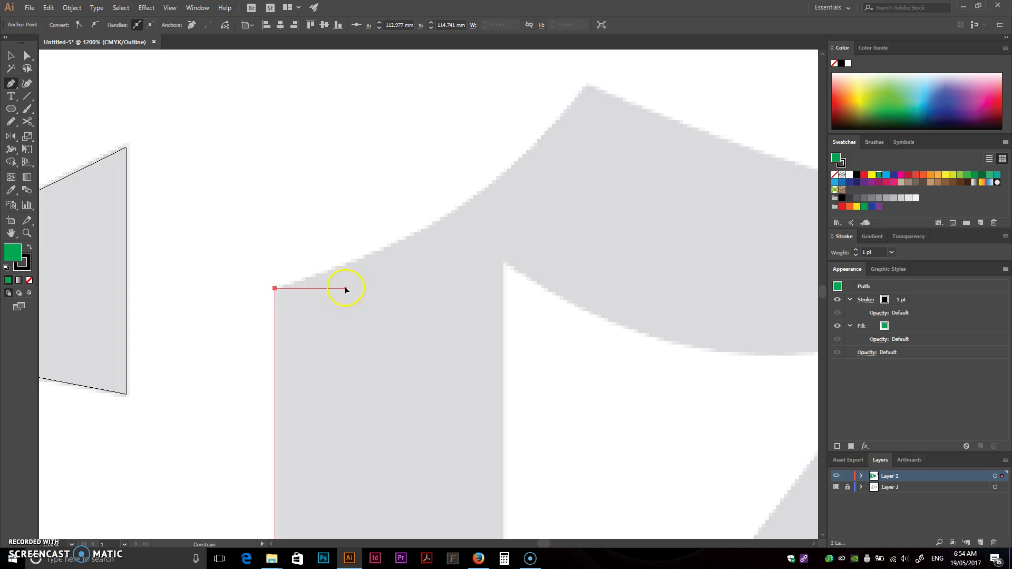
{"action": "left_click_drag", "start_coordinate": [466, 273], "coordinate": [470, 272]}
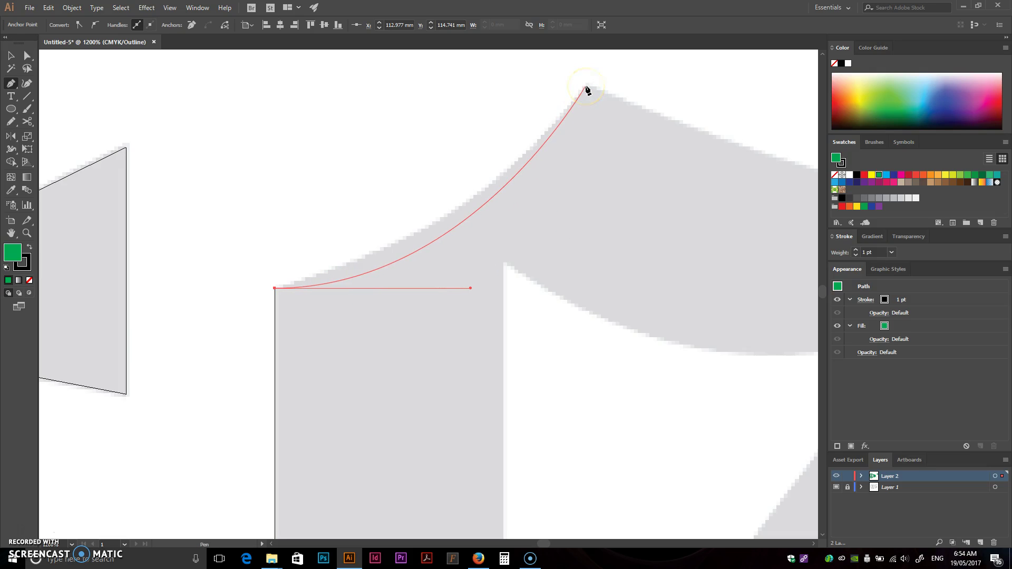
{"action": "left_click", "coordinate": [589, 90]}
{"action": "left_click", "coordinate": [471, 292], "text": "ctrl"}
{"action": "left_click_drag", "start_coordinate": [471, 289], "coordinate": [356, 299]}
{"action": "key", "text": "ctrl+z"}
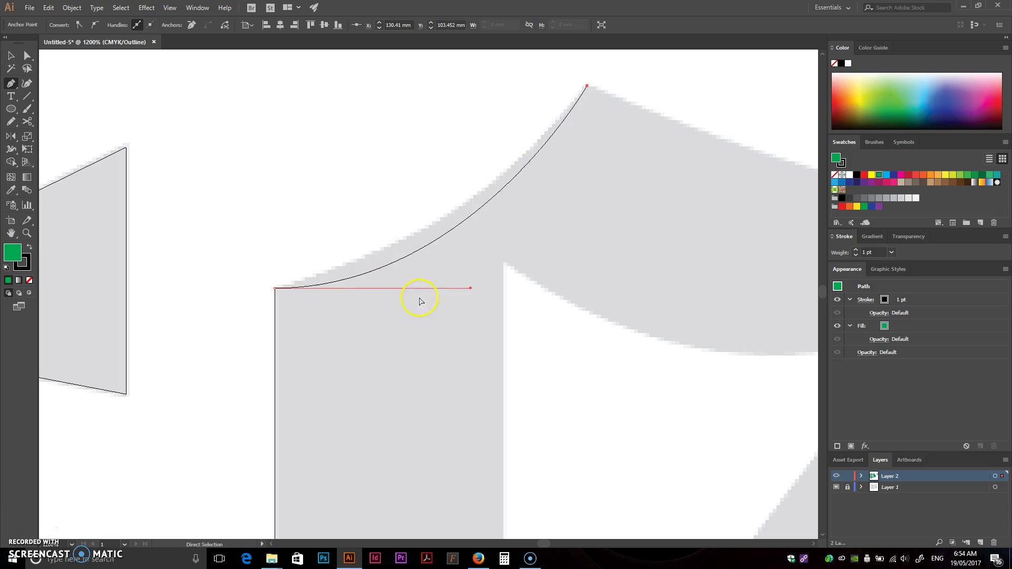
{"action": "key", "text": "ctrl+z"}
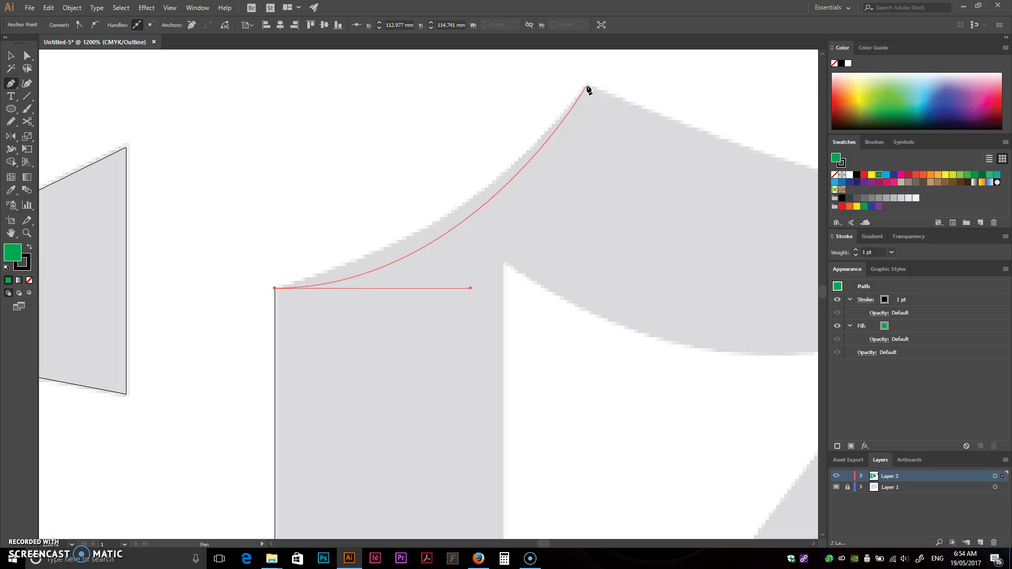
Trace the s's curved shoulder to its upper peak with vertical handles, shortening the starting corner's horizontal handle to fit the curve.
{"action": "left_click_drag", "start_coordinate": [587, 87], "coordinate": [593, 192]}
{"action": "left_click_drag", "start_coordinate": [471, 448], "coordinate": [368, 457]}
{"action": "left_click_drag", "start_coordinate": [588, 298], "coordinate": [586, 267]}
{"action": "left_click_drag", "start_coordinate": [370, 447], "coordinate": [387, 445]}
{"action": "scroll", "coordinate": [475, 375], "scroll_direction": "down", "scroll_amount": 1}
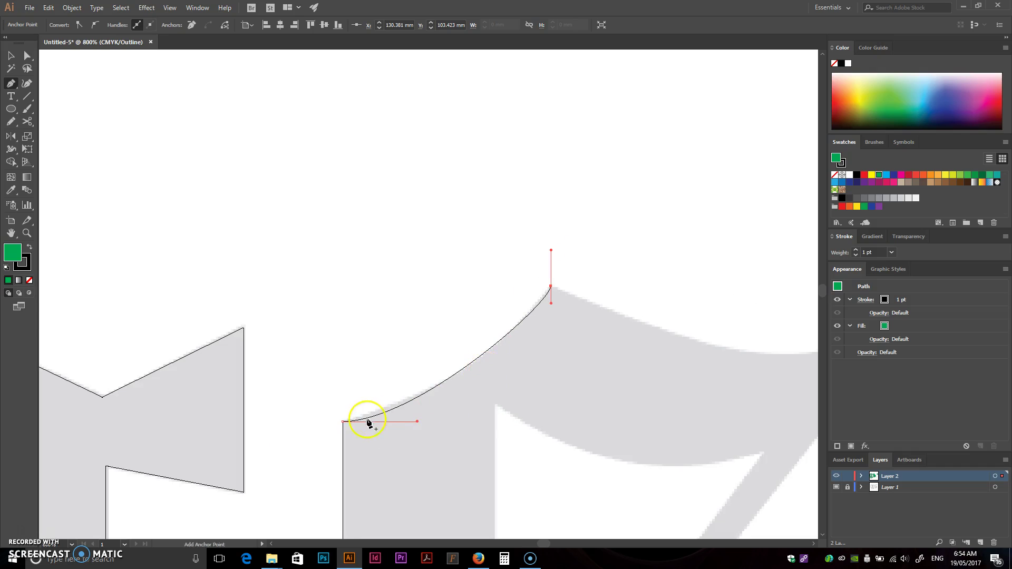
{"action": "scroll", "coordinate": [352, 430], "scroll_direction": "up", "scroll_amount": 3}
{"action": "scroll", "coordinate": [337, 422], "scroll_direction": "down", "scroll_amount": 2}
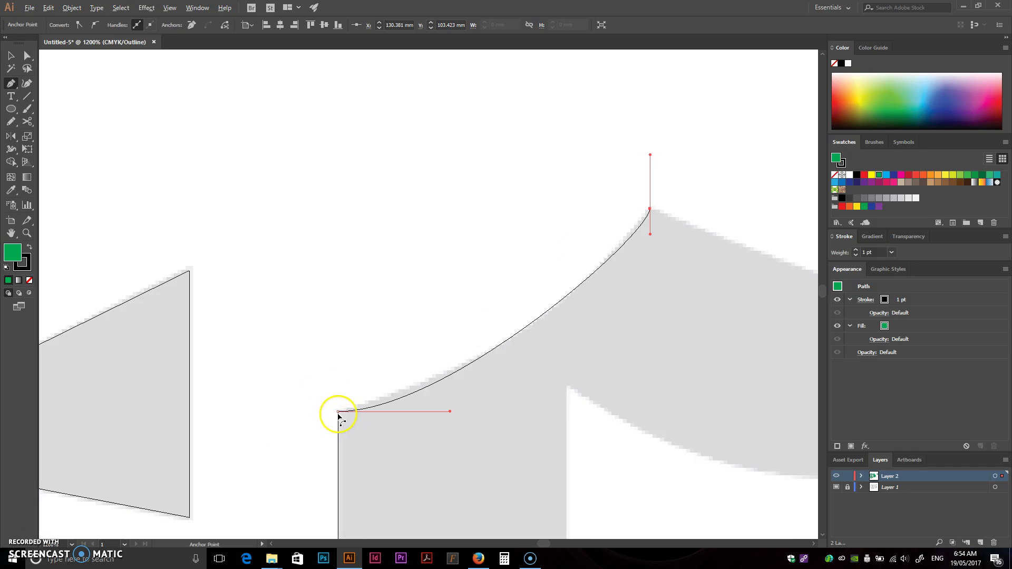
Remove the peak's outgoing handle and trace the s's concave upper edge to its lowest point with horizontal handles.
{"action": "left_click_drag", "start_coordinate": [458, 389], "coordinate": [316, 362]}
{"action": "scroll", "coordinate": [454, 380], "scroll_direction": "down", "scroll_amount": 2}
{"action": "left_click_drag", "start_coordinate": [454, 381], "coordinate": [357, 368]}
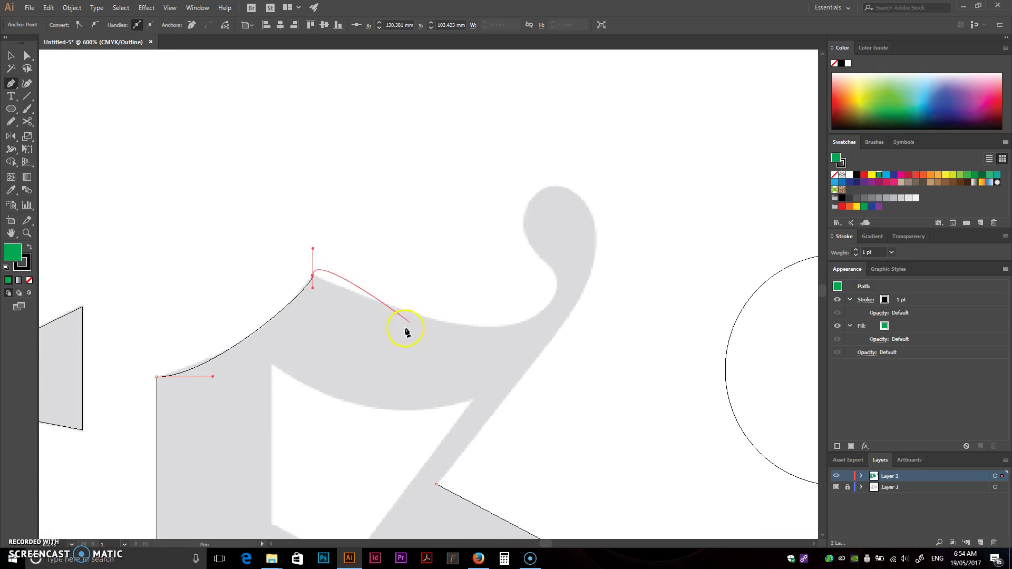
{"action": "left_click", "coordinate": [313, 276]}
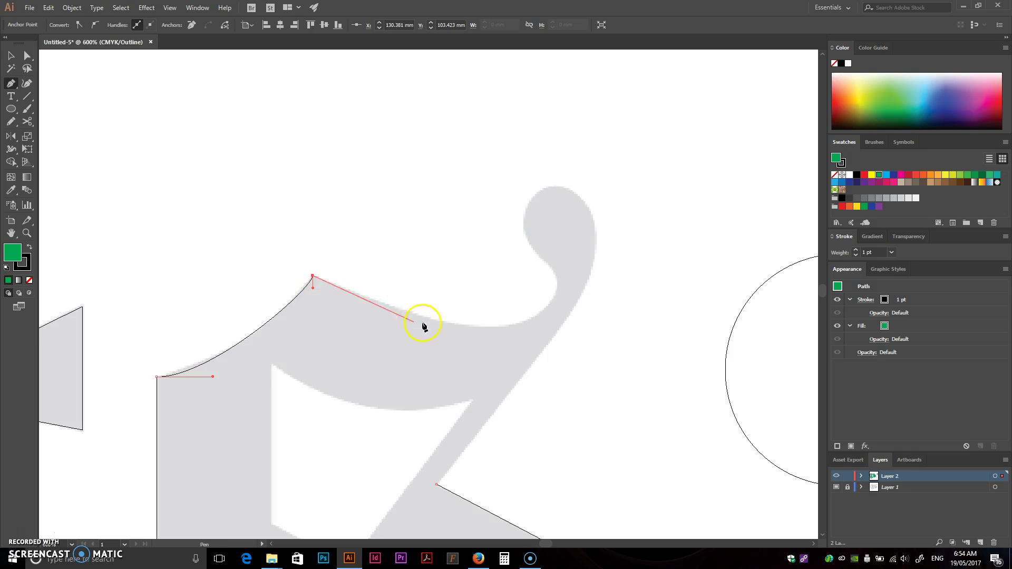
{"action": "left_click_drag", "start_coordinate": [423, 324], "coordinate": [369, 290]}
{"action": "scroll", "coordinate": [376, 304], "scroll_direction": "up", "scroll_amount": 1}
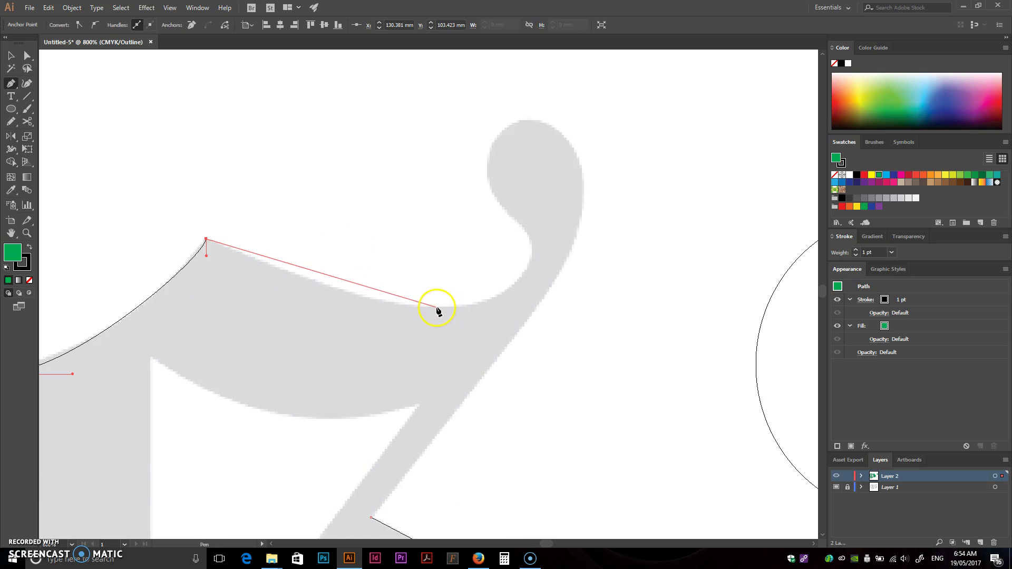
{"action": "left_click_drag", "start_coordinate": [442, 307], "coordinate": [532, 304]}
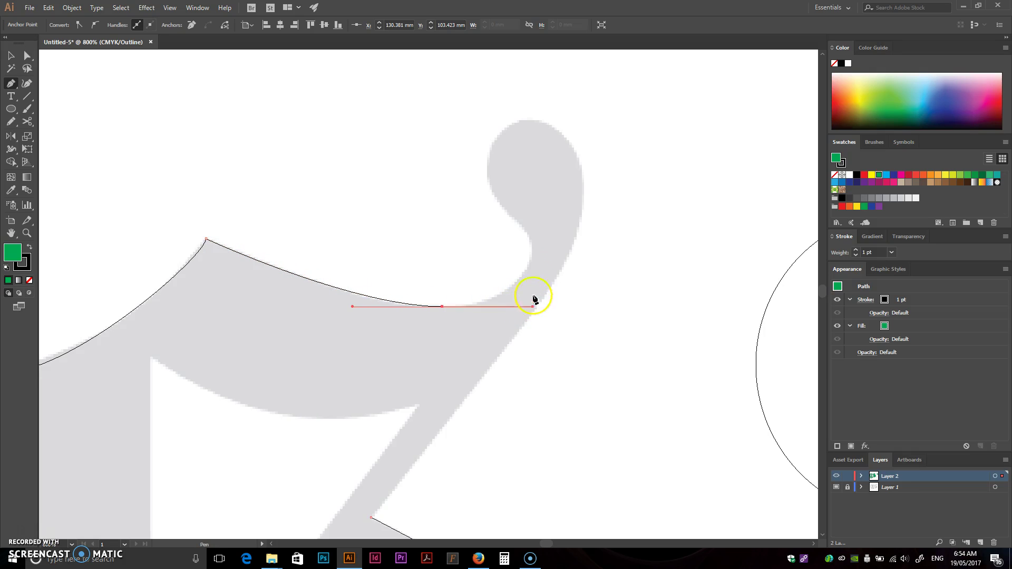
Trace the inner bend up to the ball terminal's outermost point with vertical handles, shortening the concave edge's outgoing horizontal handle.
{"action": "left_click_drag", "start_coordinate": [533, 253], "coordinate": [533, 237]}
{"action": "left_click_drag", "start_coordinate": [532, 308], "coordinate": [507, 306]}
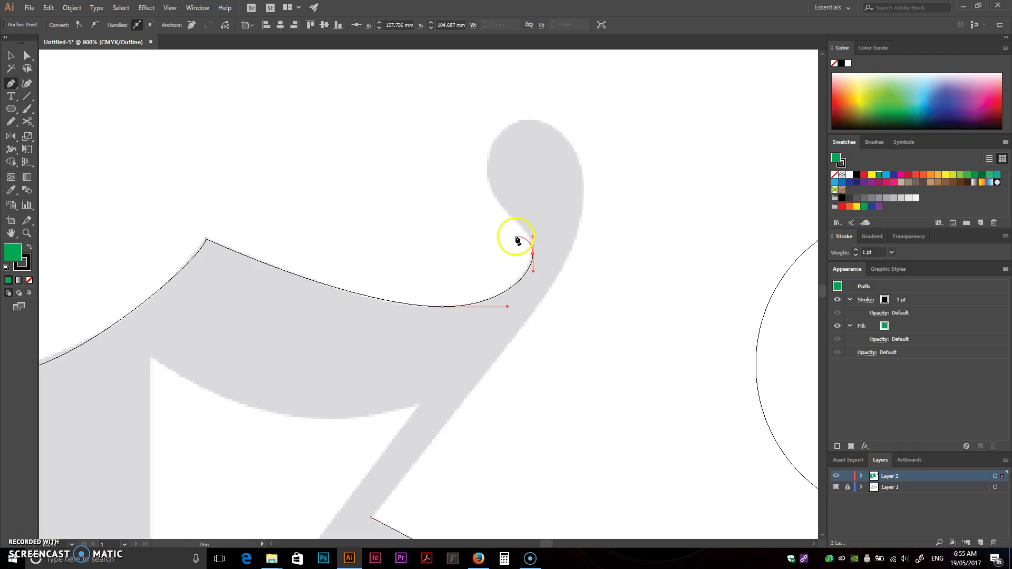
{"action": "left_click_drag", "start_coordinate": [468, 187], "coordinate": [490, 131]}
{"action": "key", "text": "ctrl+z"}
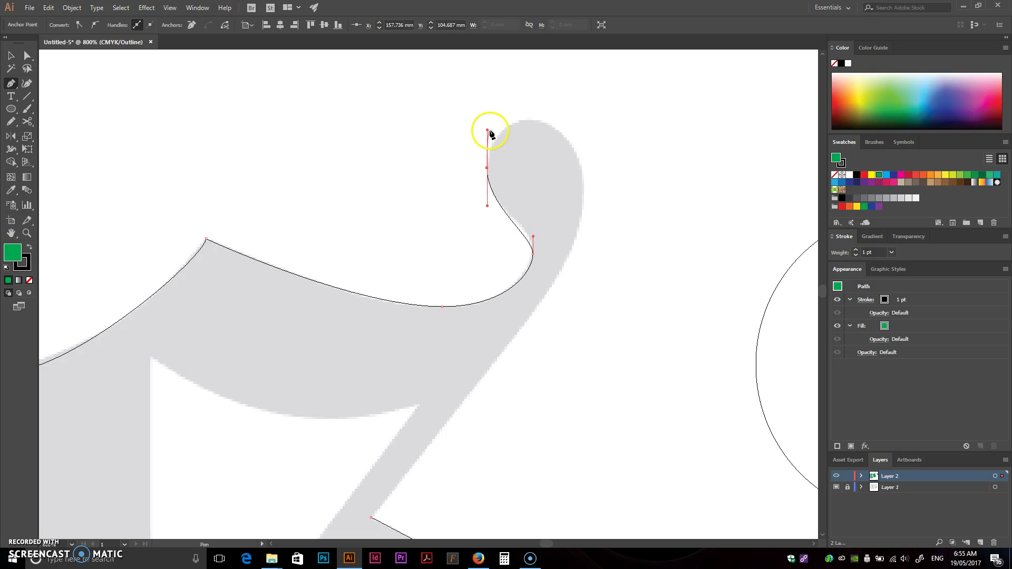